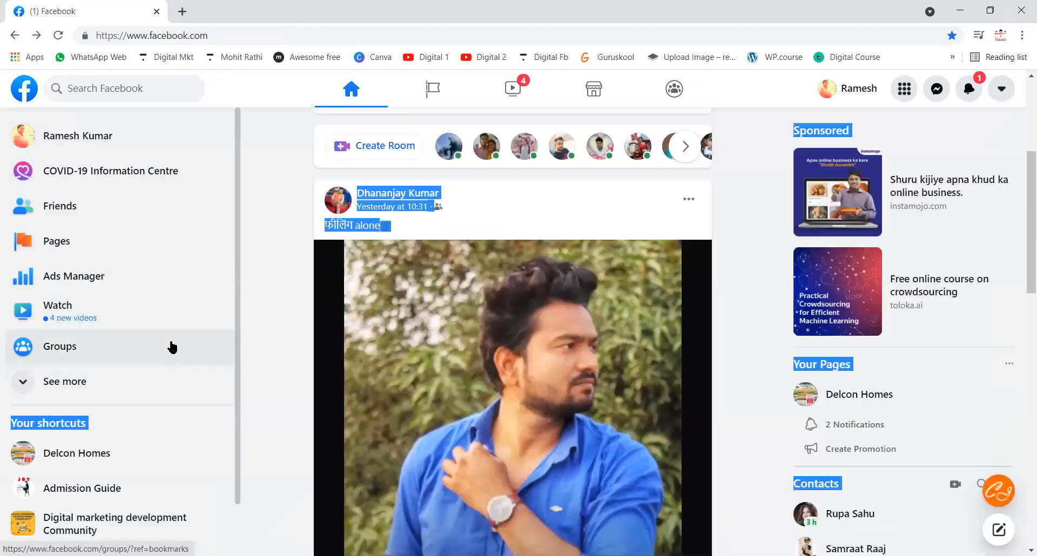
scroll(173, 347, "down", 2)
scroll(339, 372, "down", 6)
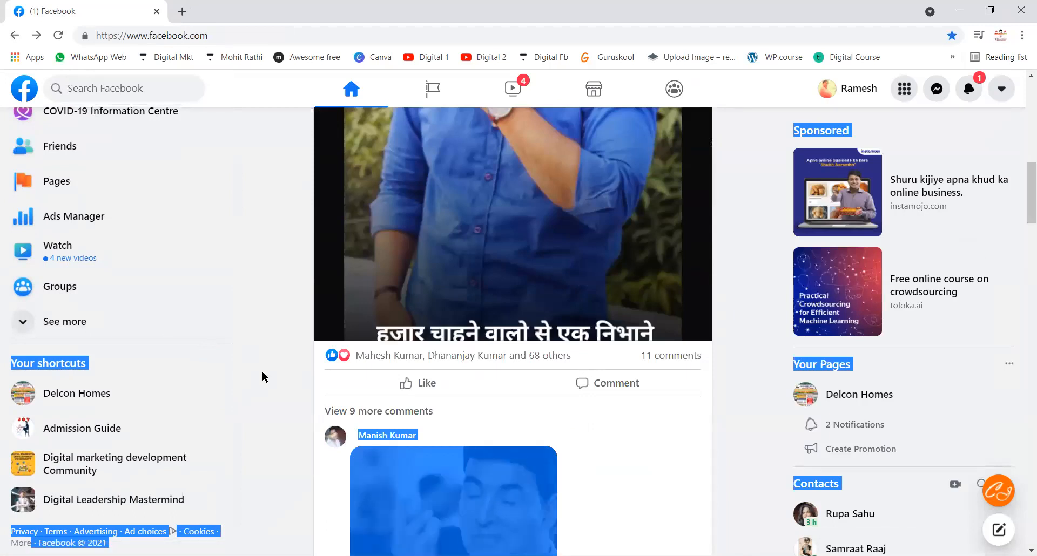
scroll(479, 426, "down", 15)
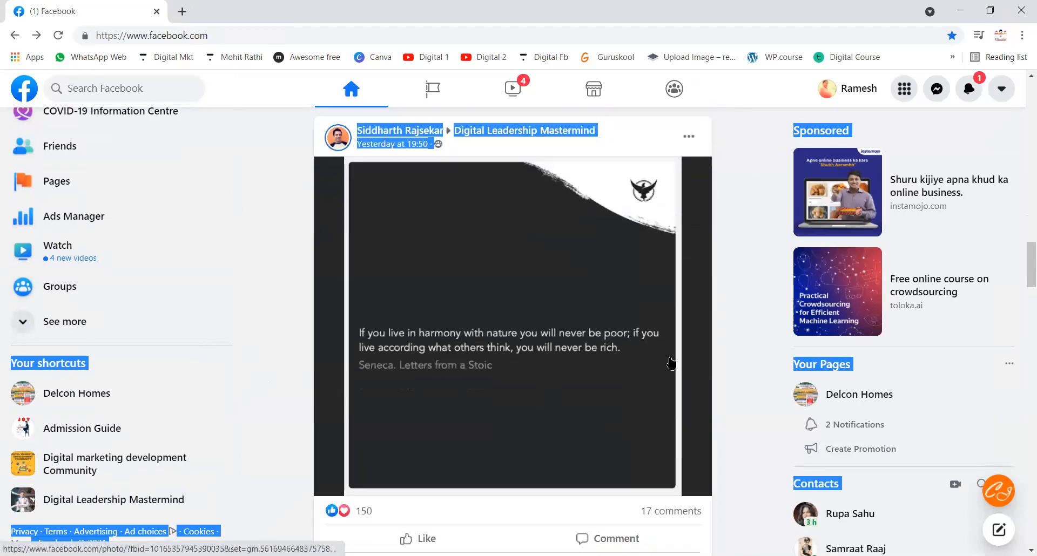
left_click(750, 387)
scroll(597, 424, "up", 10)
scroll(592, 421, "up", 8)
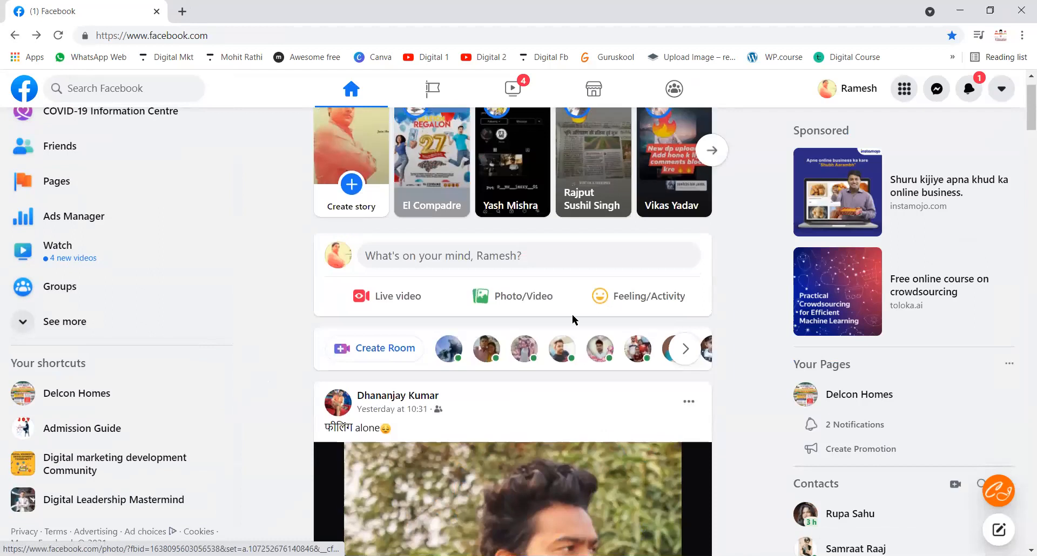
Start creating a new Facebook Page
left_click(909, 99)
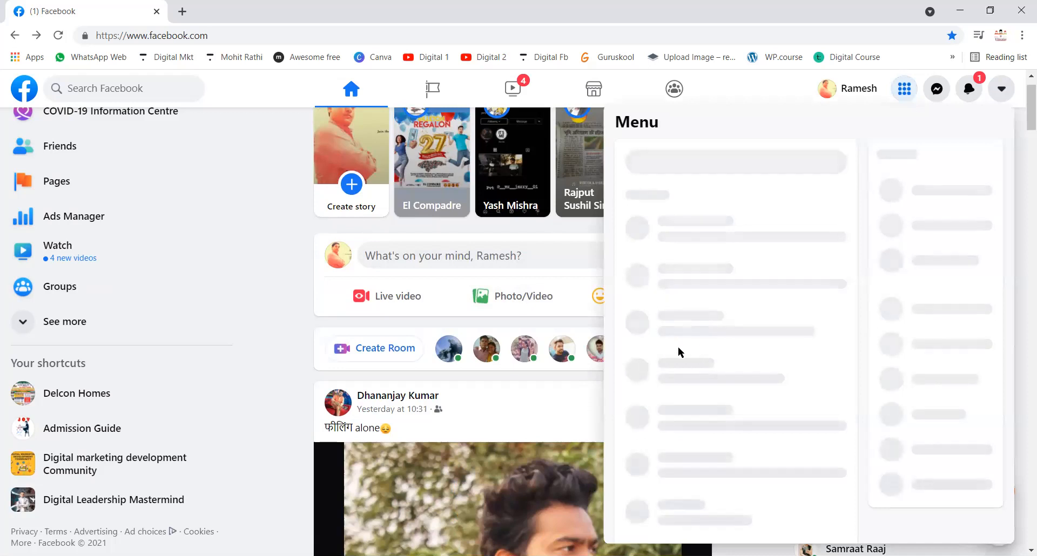
scroll(719, 335, "down", 8)
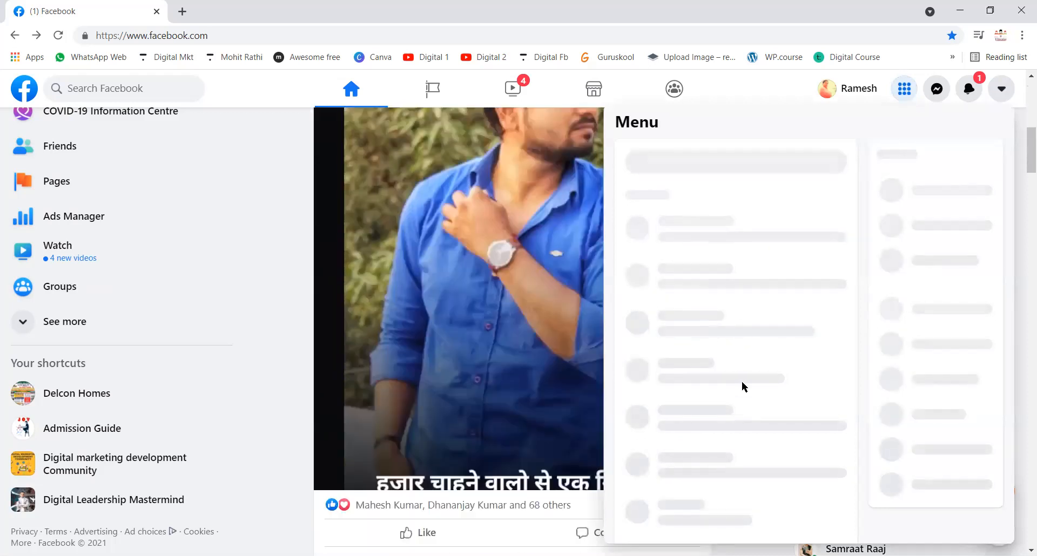
scroll(740, 366, "down", 10)
scroll(747, 356, "up", 14)
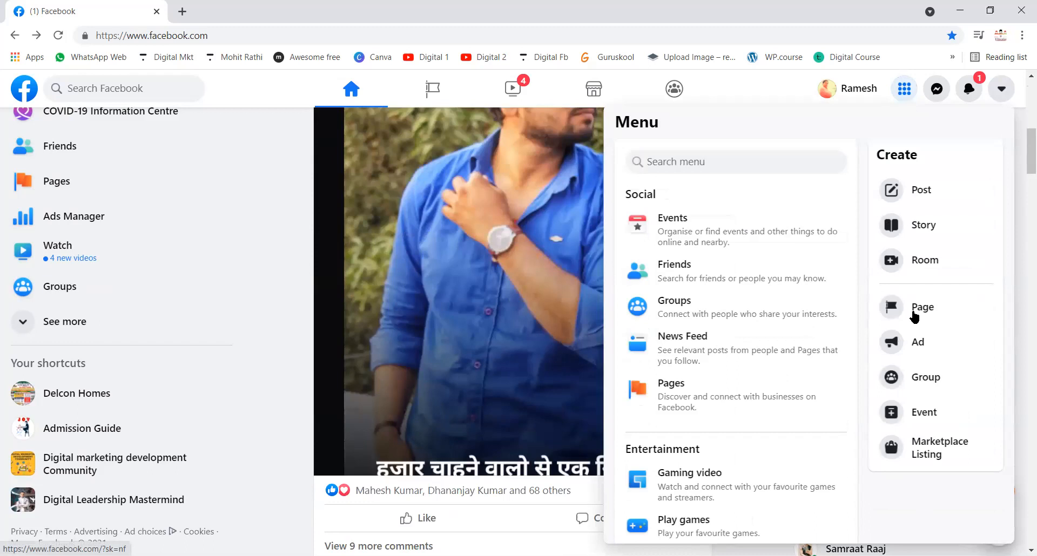
left_click(946, 311)
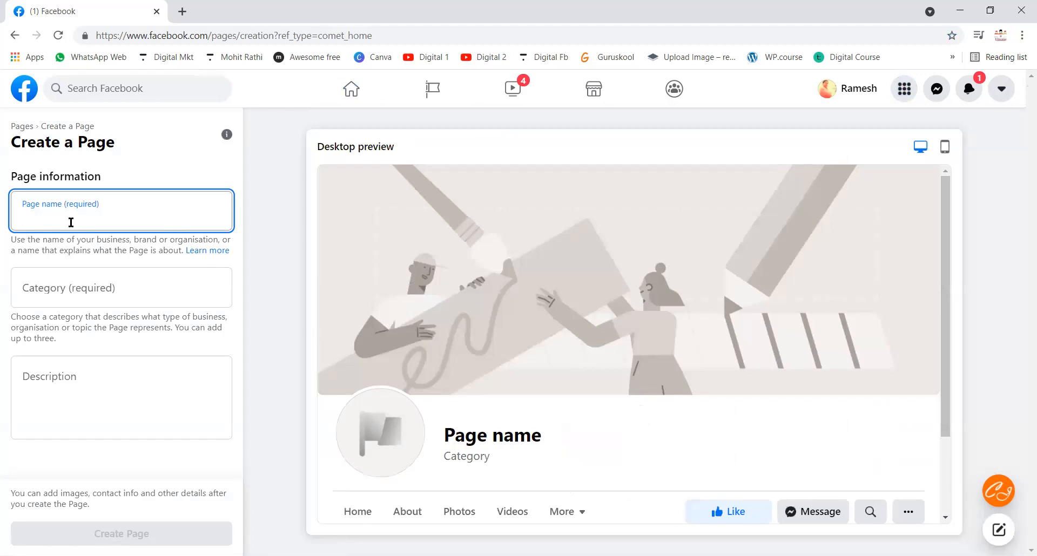
Enter Sale as the page name and add the categories Marketing agency and Estate agent
type("Sale")
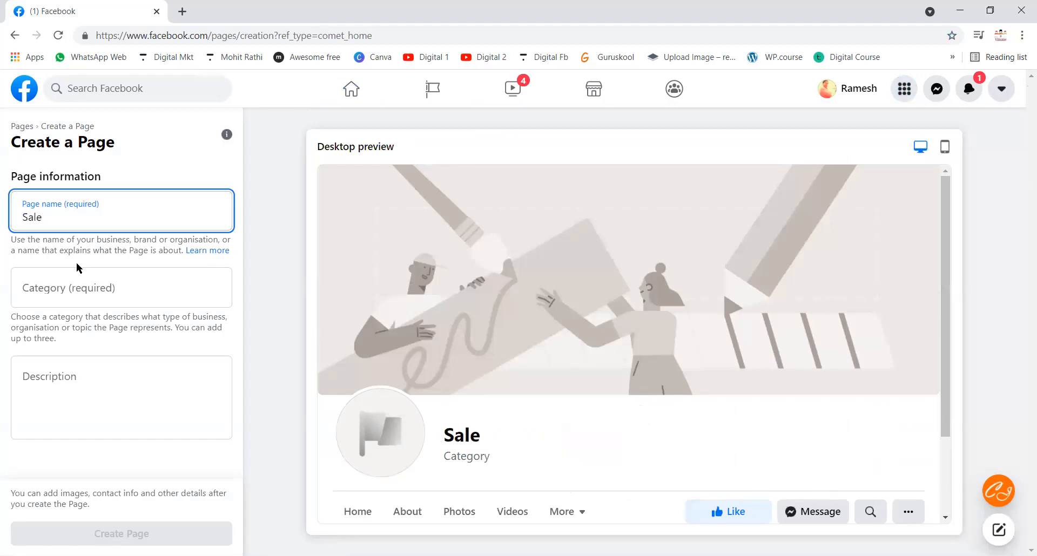
left_click(88, 292)
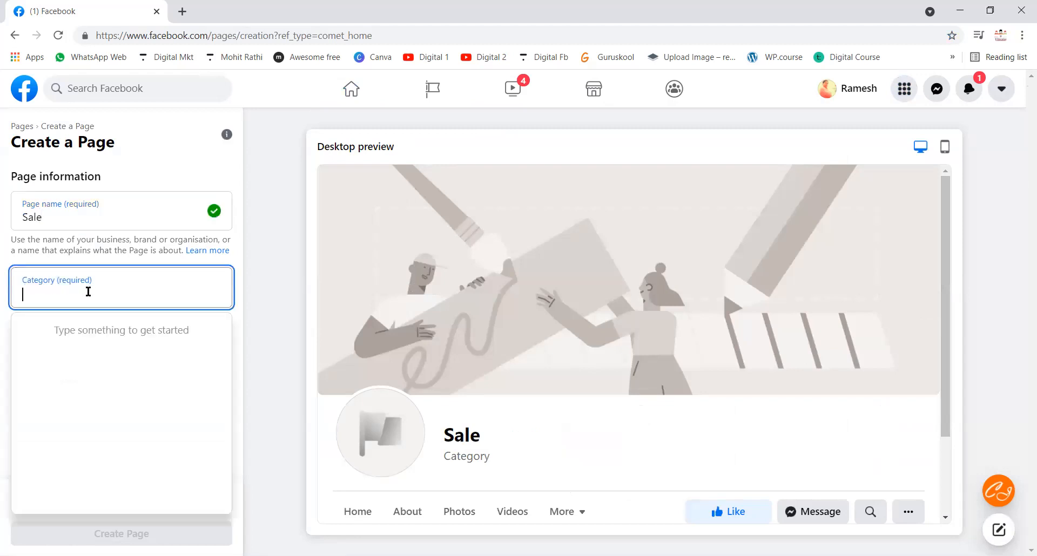
type("sale")
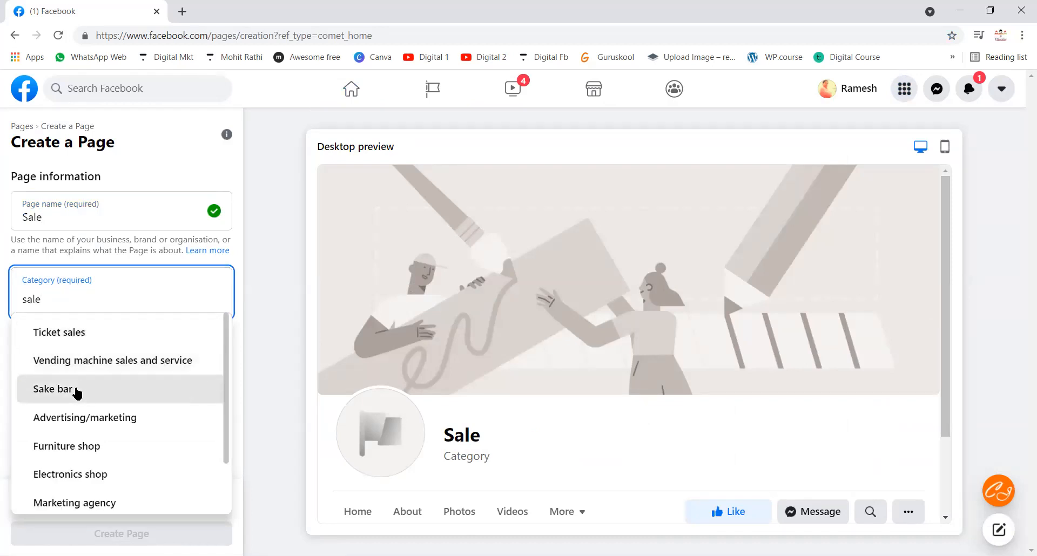
left_click(108, 503)
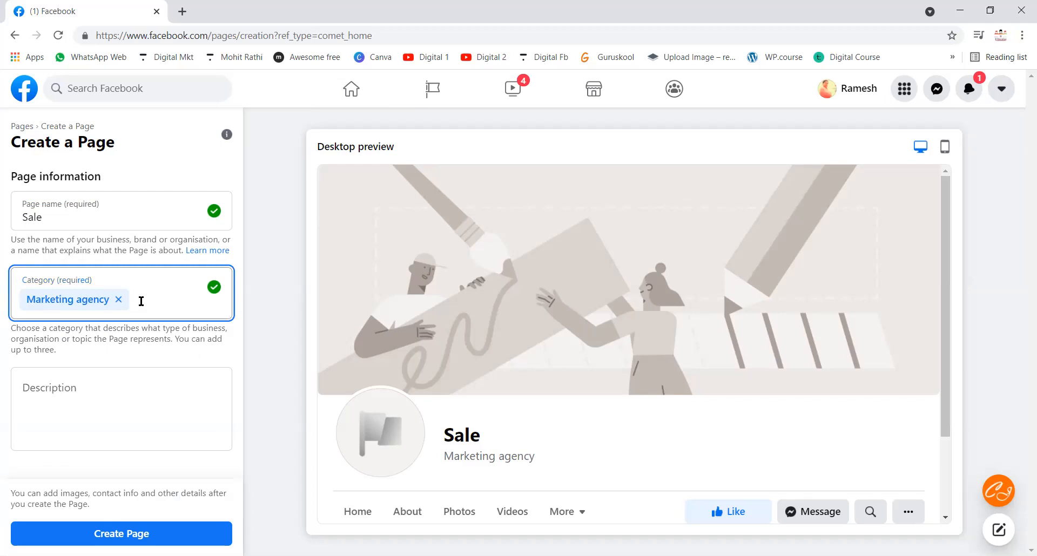
type("real es")
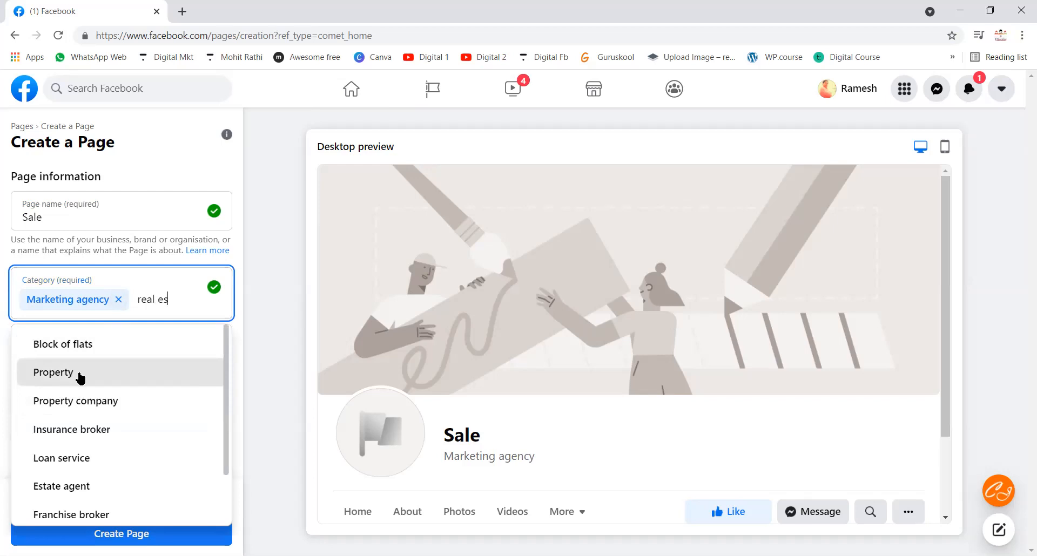
left_click(83, 478)
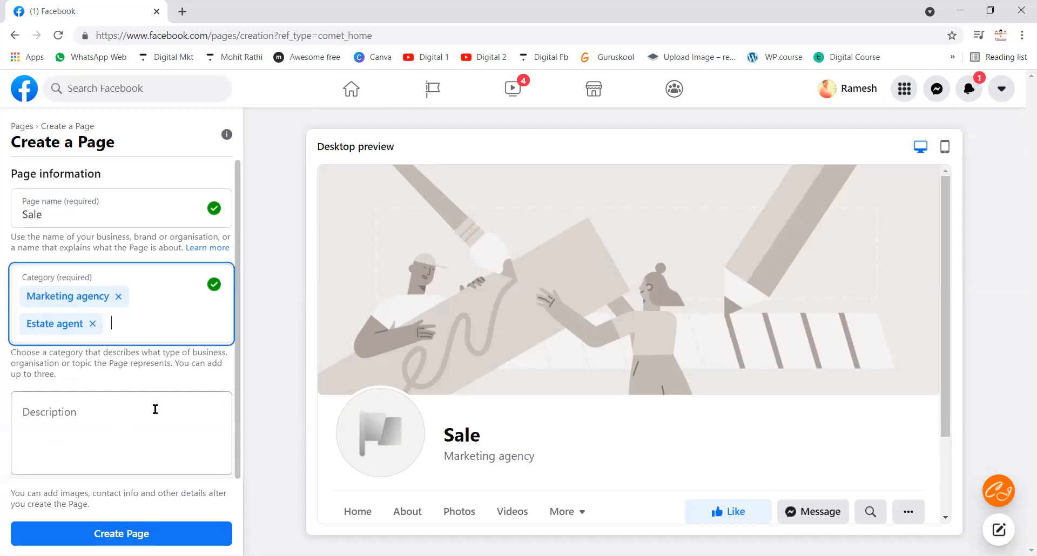
Try to create the page with the description left empty
left_click(63, 420)
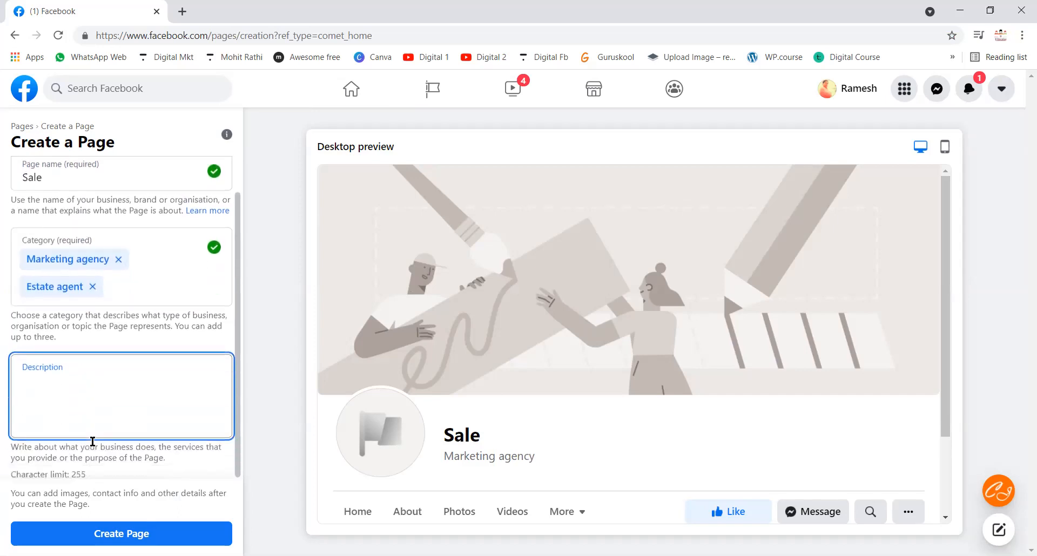
left_click(127, 535)
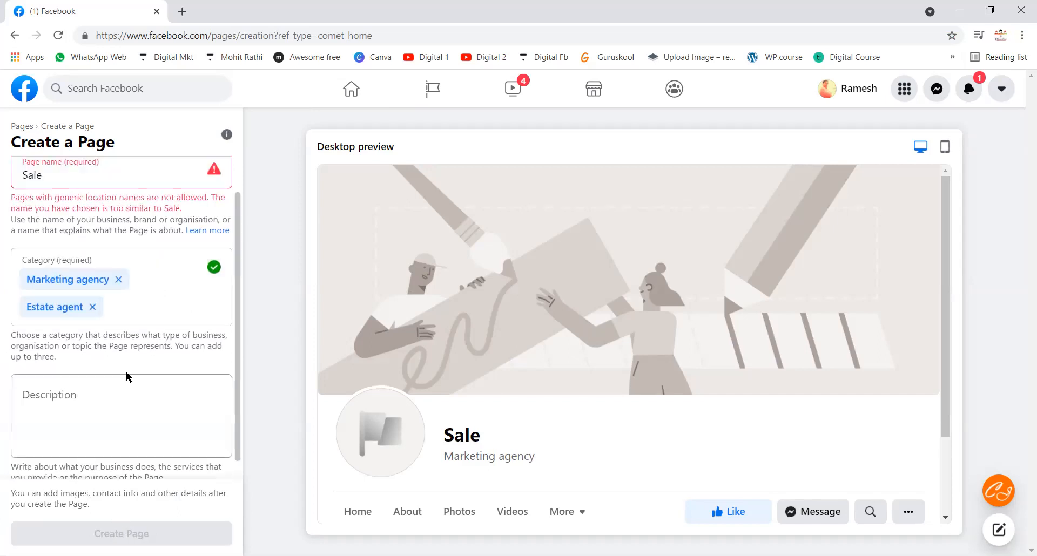
scroll(52, 187, "up", 1)
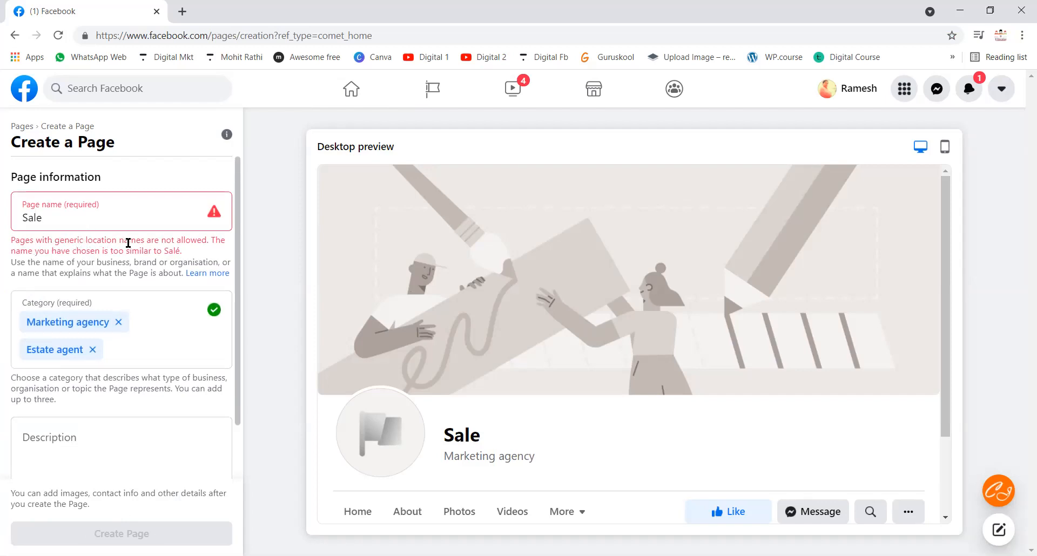
Change the page name to Jhon Sale Point and create the page
left_click(65, 220)
left_click_drag(65, 220, 1, 213)
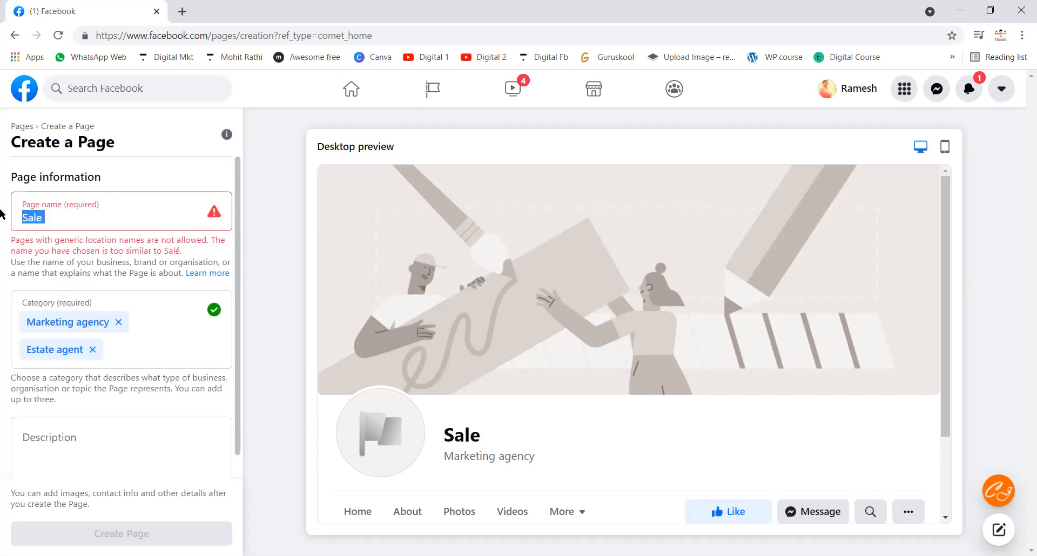
type("Jhon")
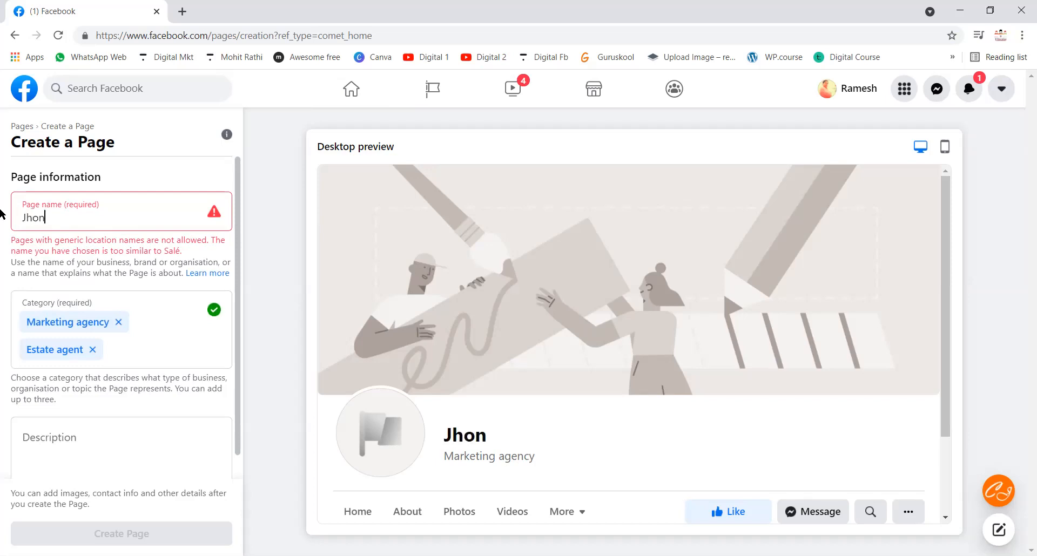
type(" Sale Point")
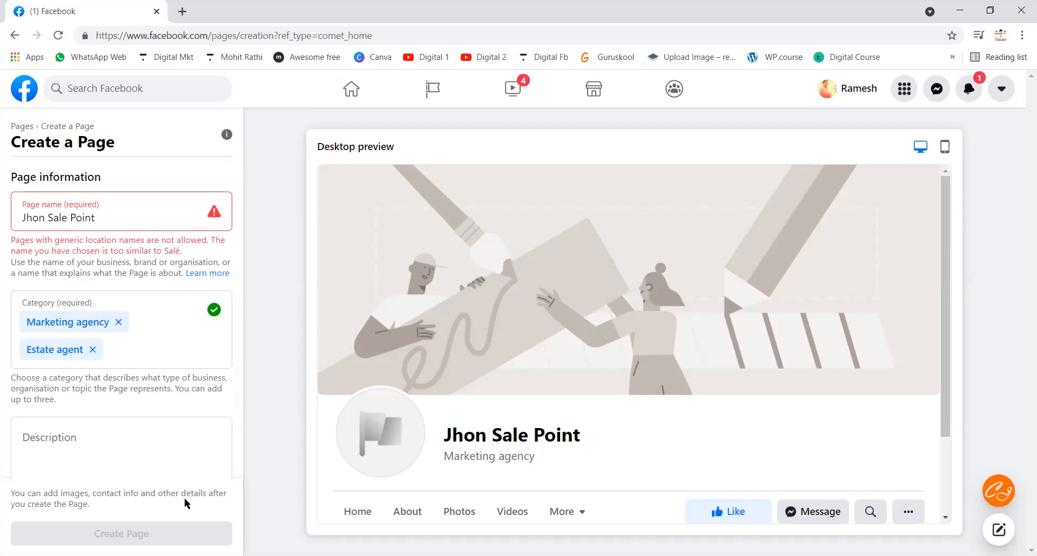
left_click(155, 427)
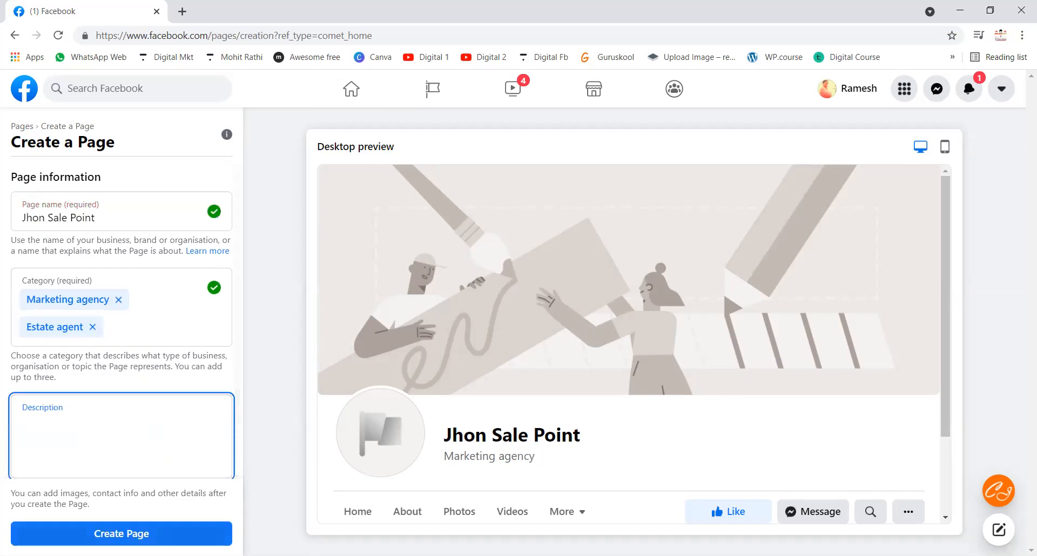
left_click(134, 534)
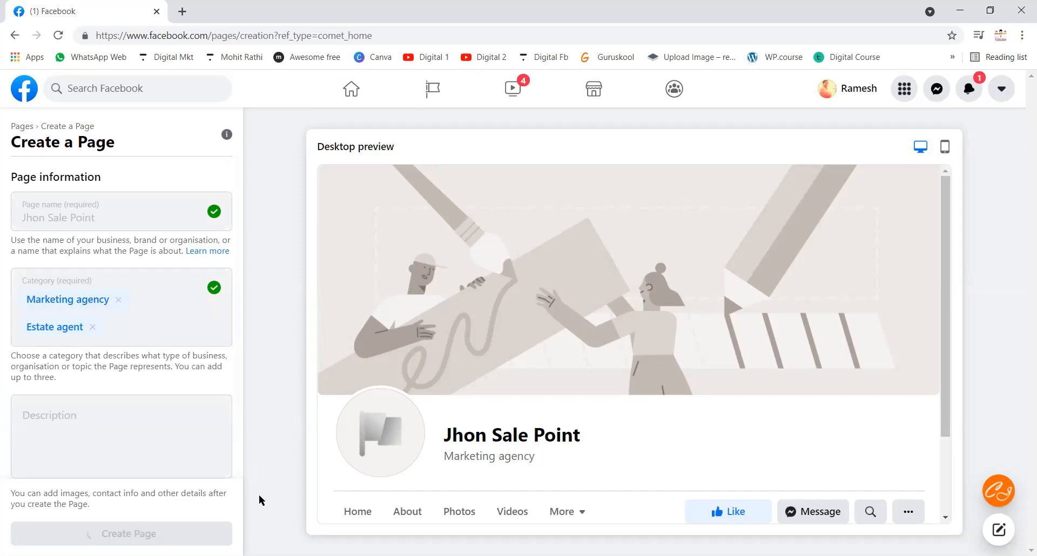
Start adding a profile picture to the new page so that an image file can be chosen
scroll(184, 441, "down", 1)
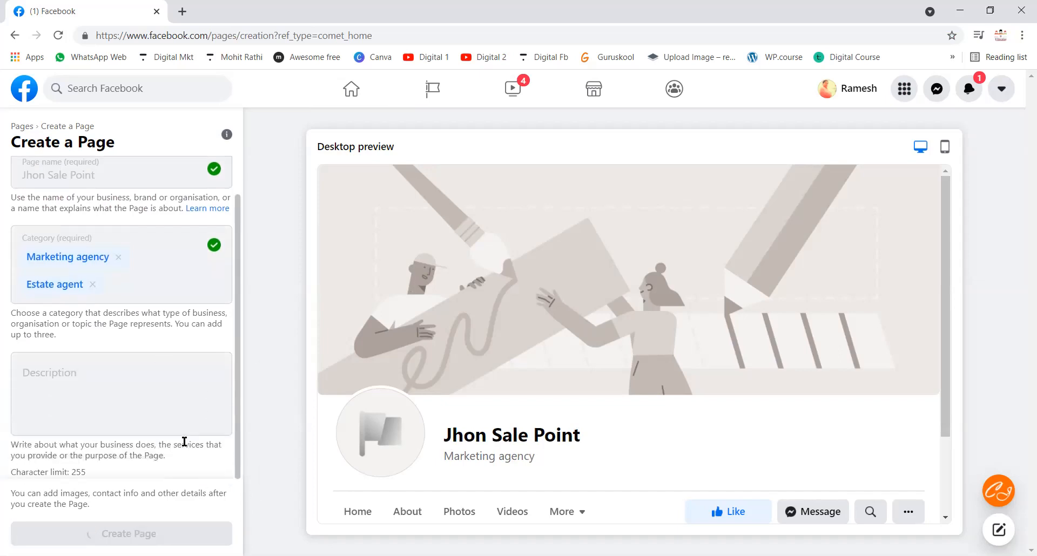
scroll(178, 446, "down", 5)
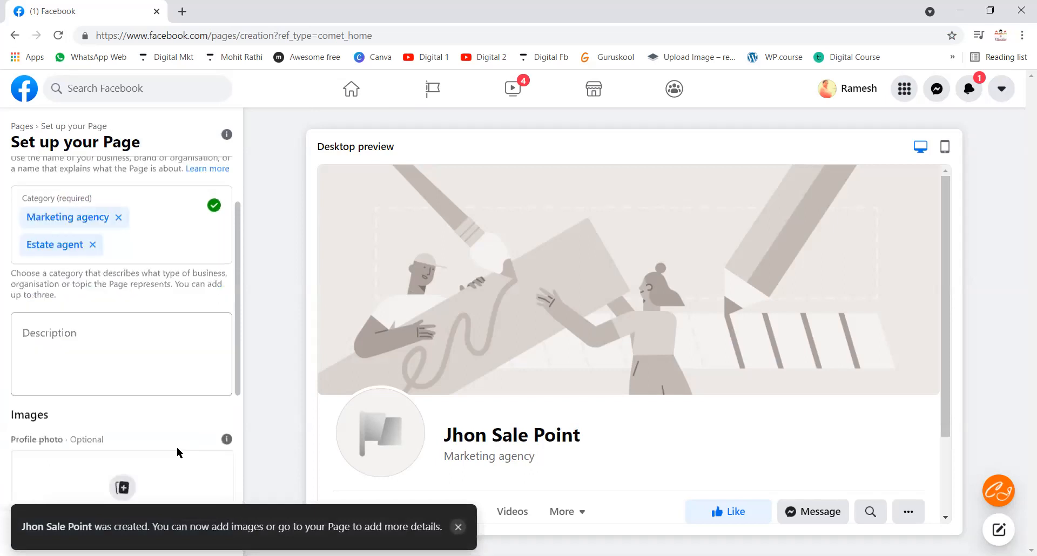
scroll(202, 346, "up", 5)
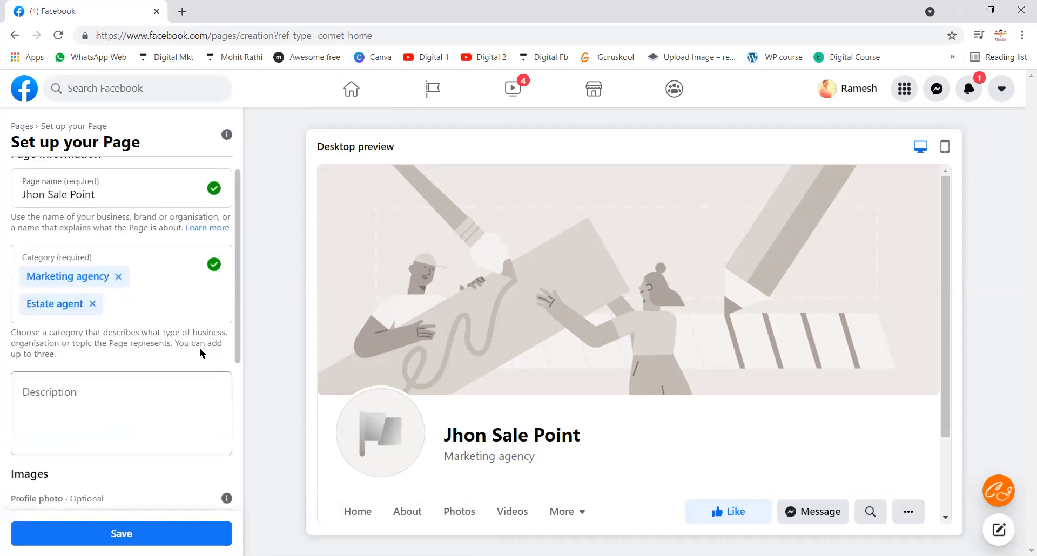
scroll(144, 406, "down", 1)
scroll(145, 402, "down", 3)
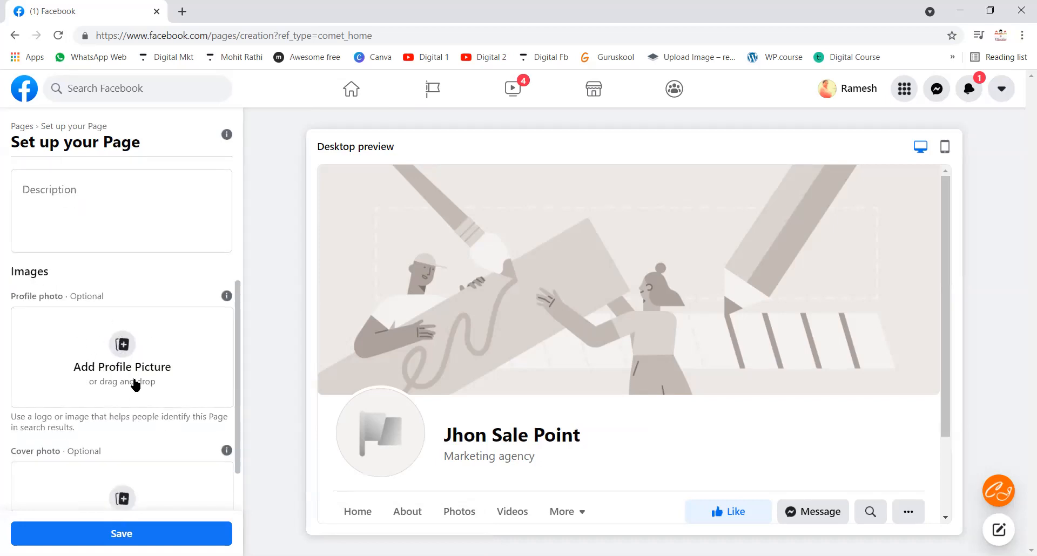
scroll(135, 373, "down", 1)
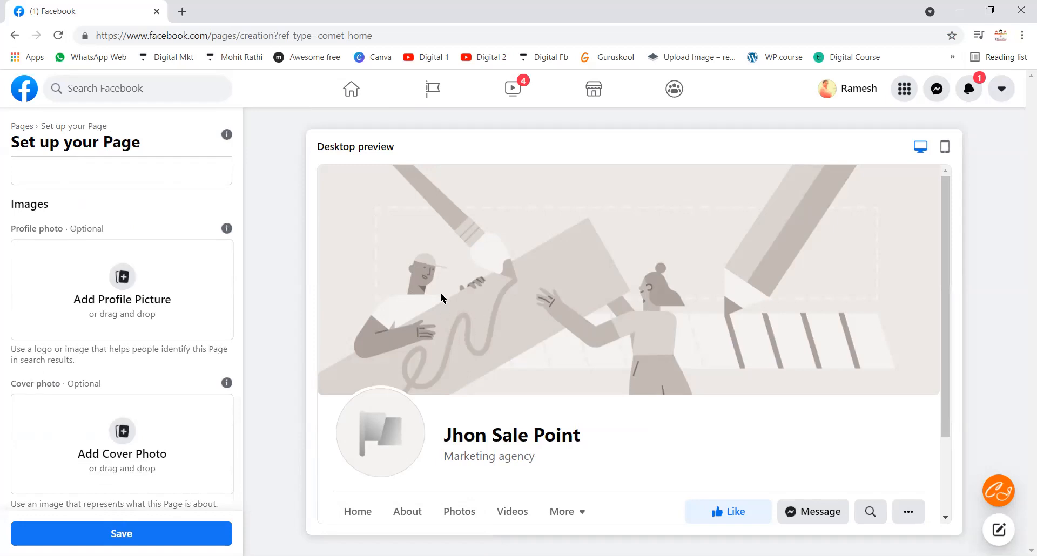
left_click(123, 279)
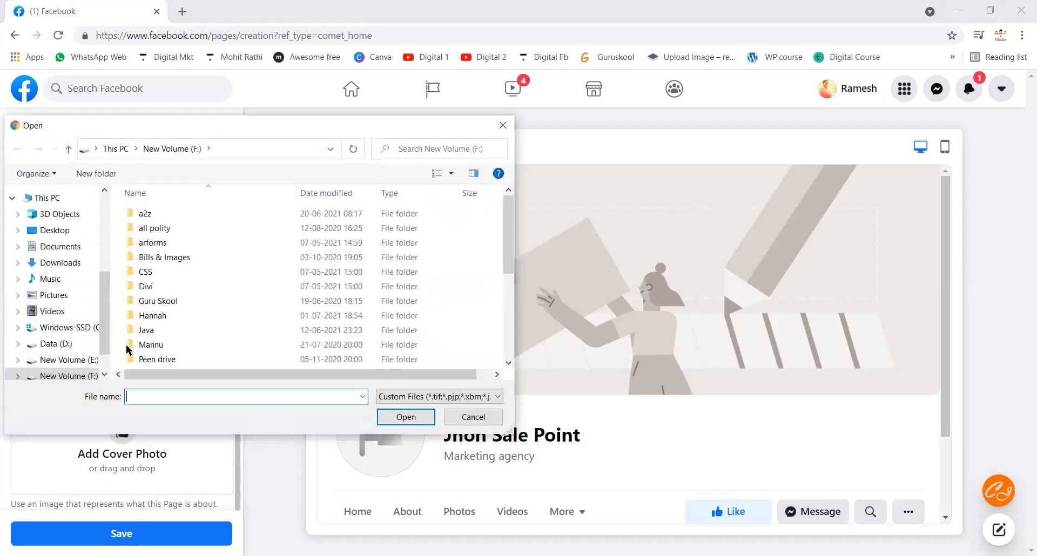
Look through drive F: and its Bills & Images folder for a profile picture
scroll(179, 324, "down", 4)
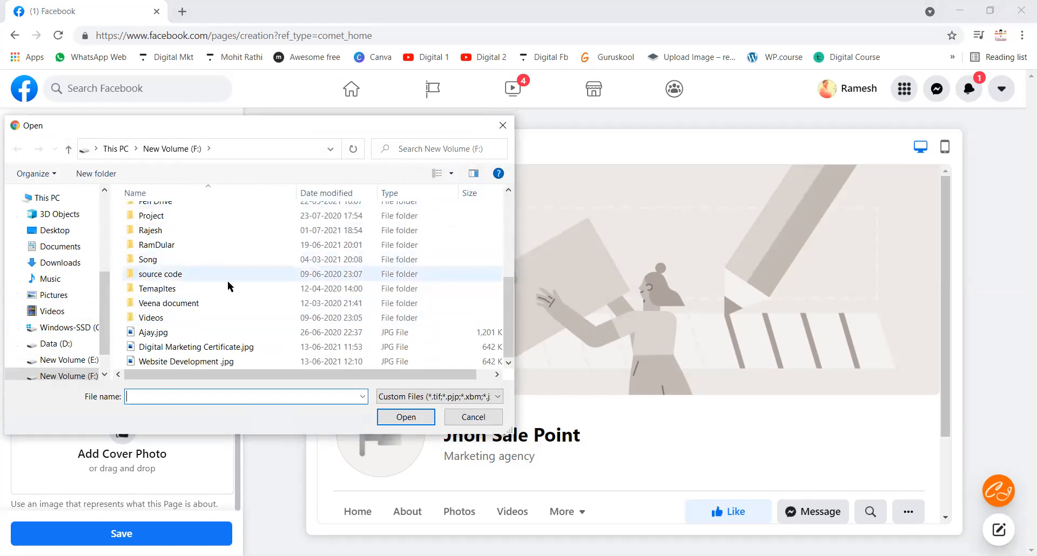
scroll(213, 314, "up", 4)
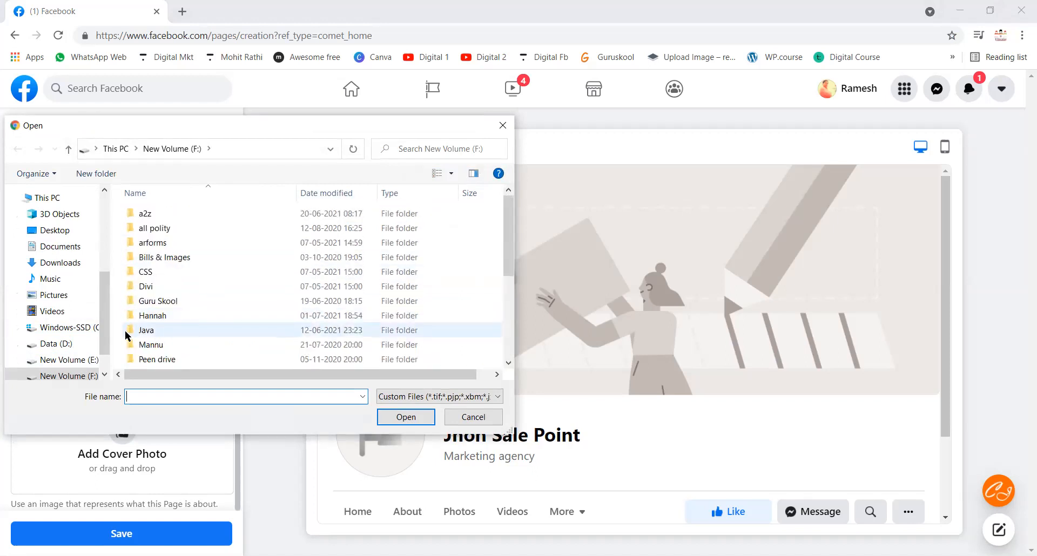
double_click(170, 259)
scroll(307, 323, "down", 5)
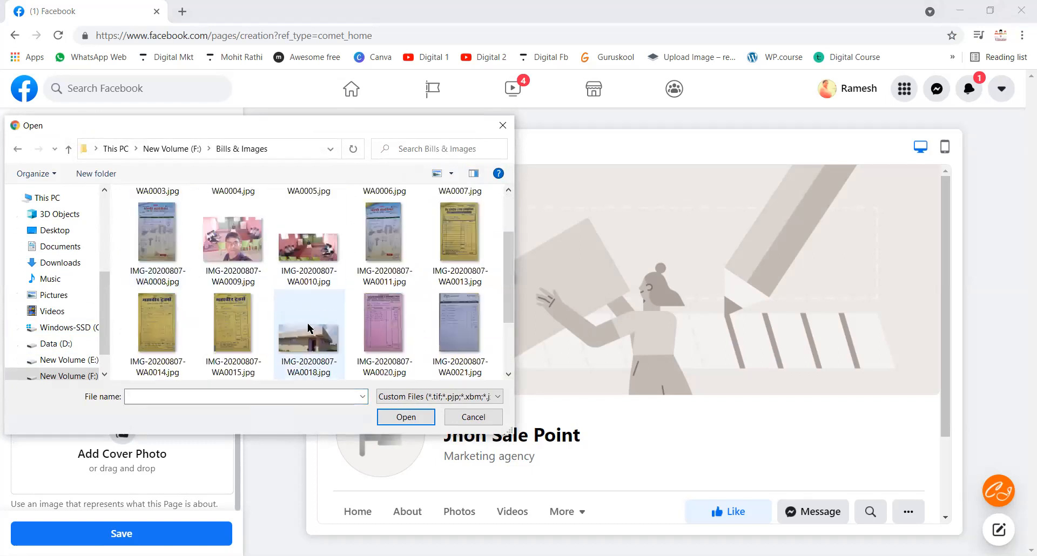
scroll(348, 339, "up", 5)
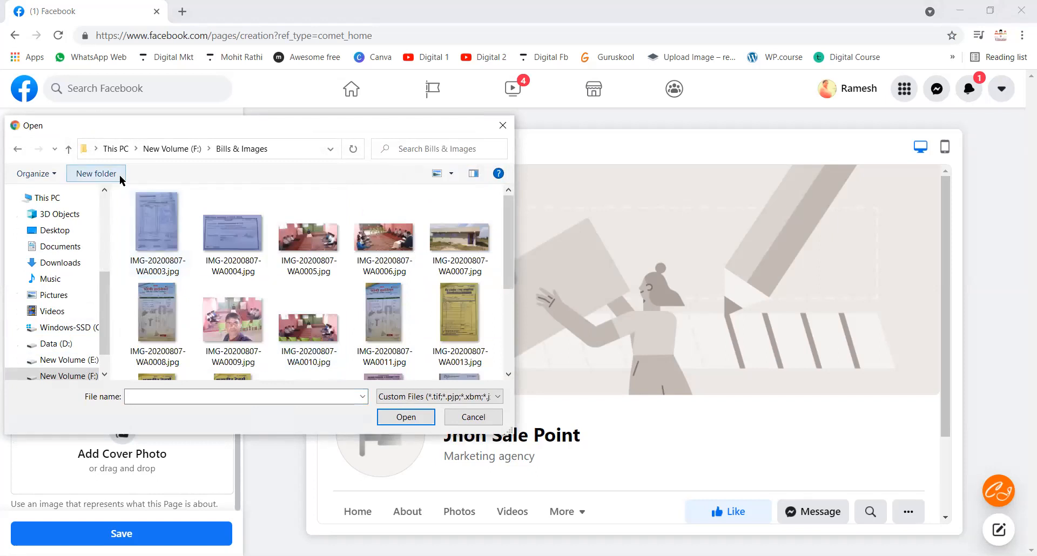
Look through the a2z folder on drive F: and its 1000 + GRAPHICS_LIBRERY subfolders for a profile picture
left_click(157, 151)
double_click(160, 215)
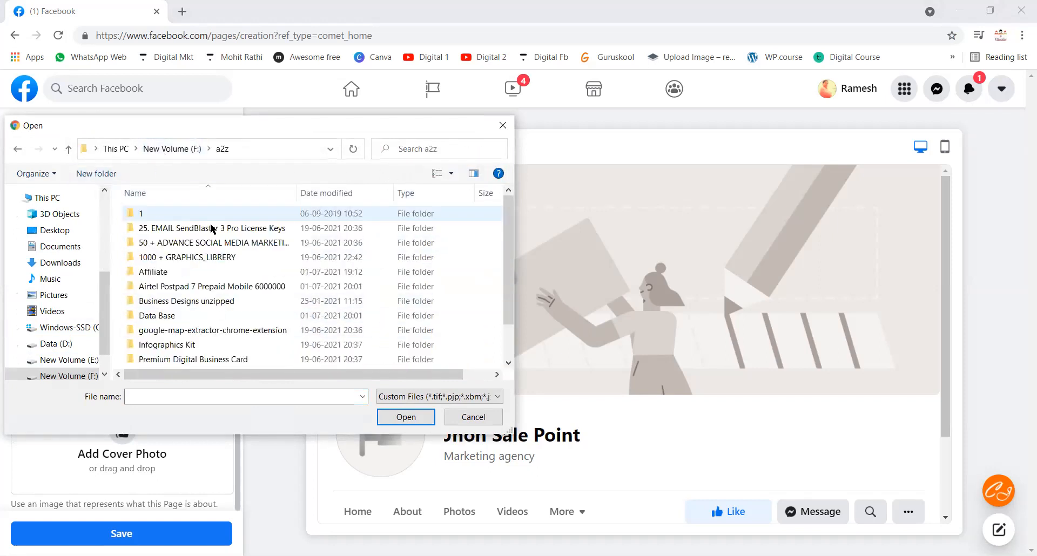
scroll(303, 321, "down", 1)
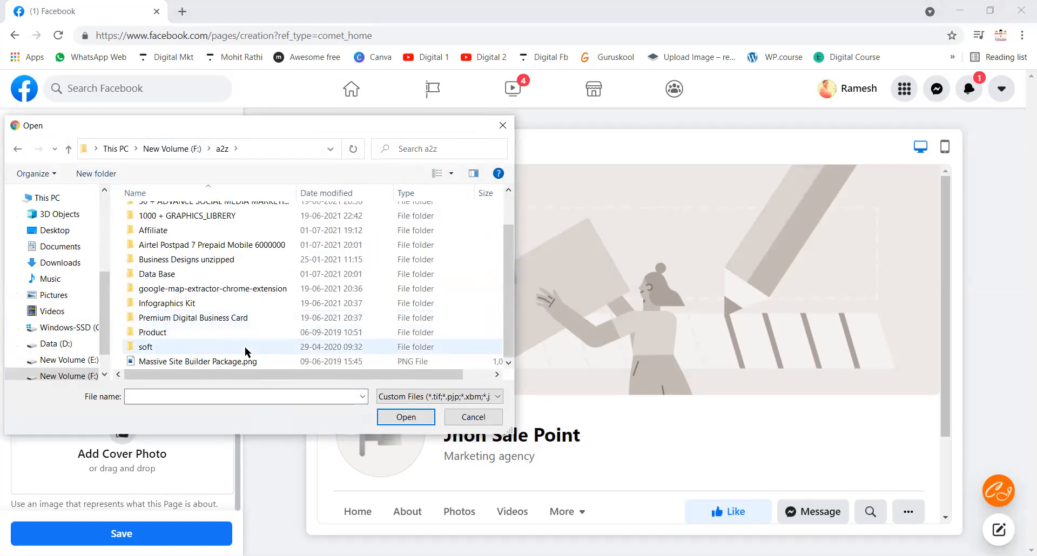
scroll(216, 340, "up", 1)
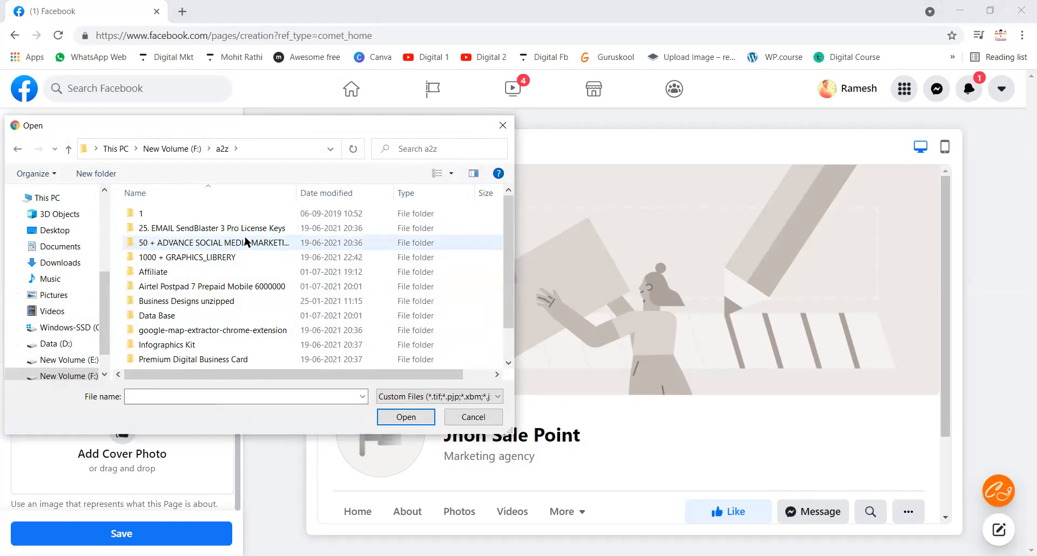
double_click(215, 258)
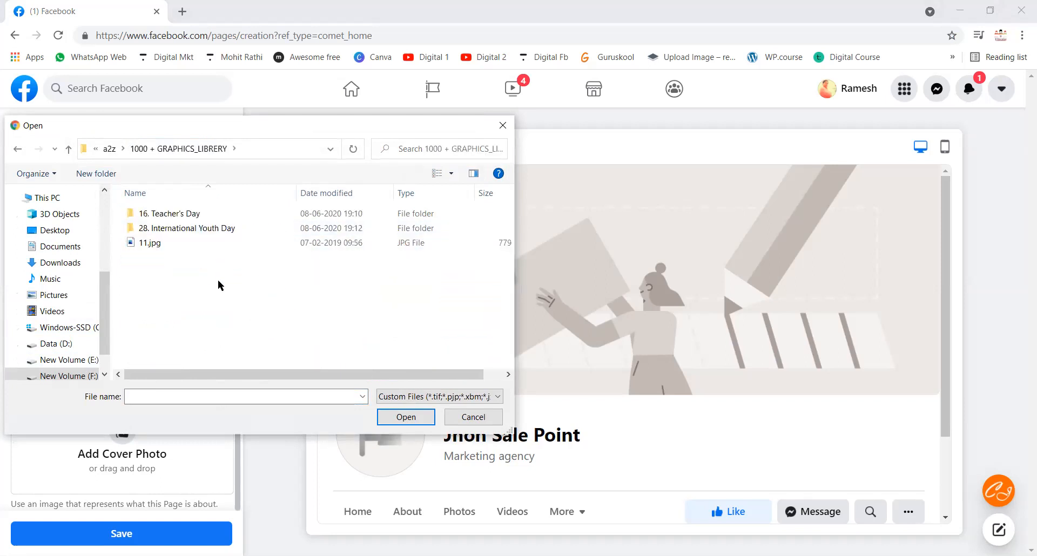
double_click(190, 215)
left_click(192, 149)
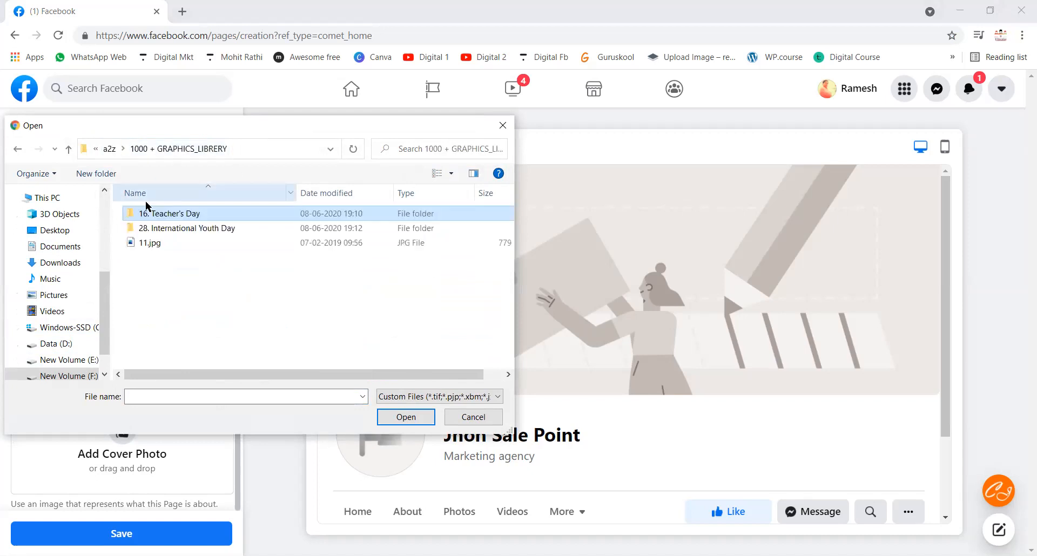
double_click(171, 231)
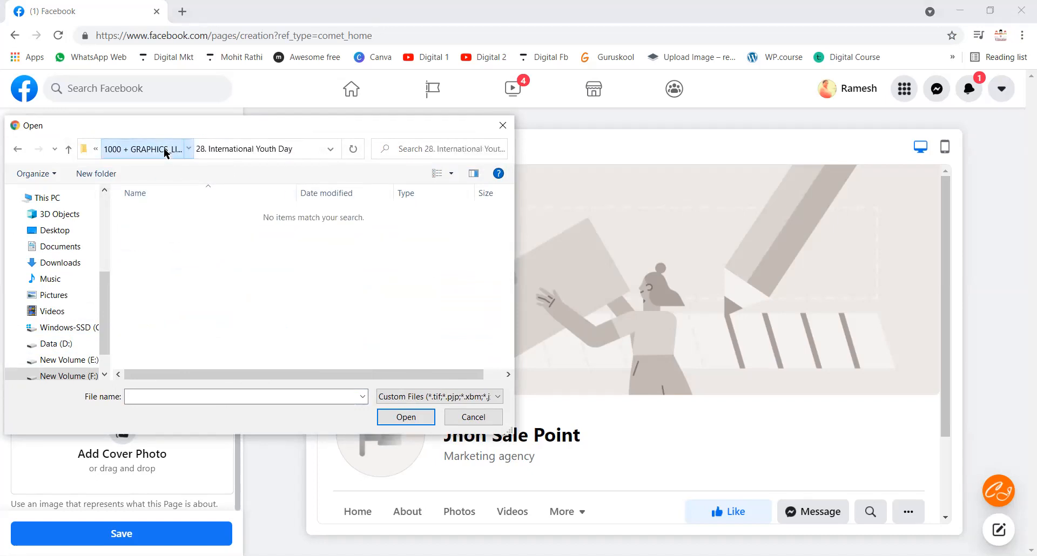
left_click(177, 152)
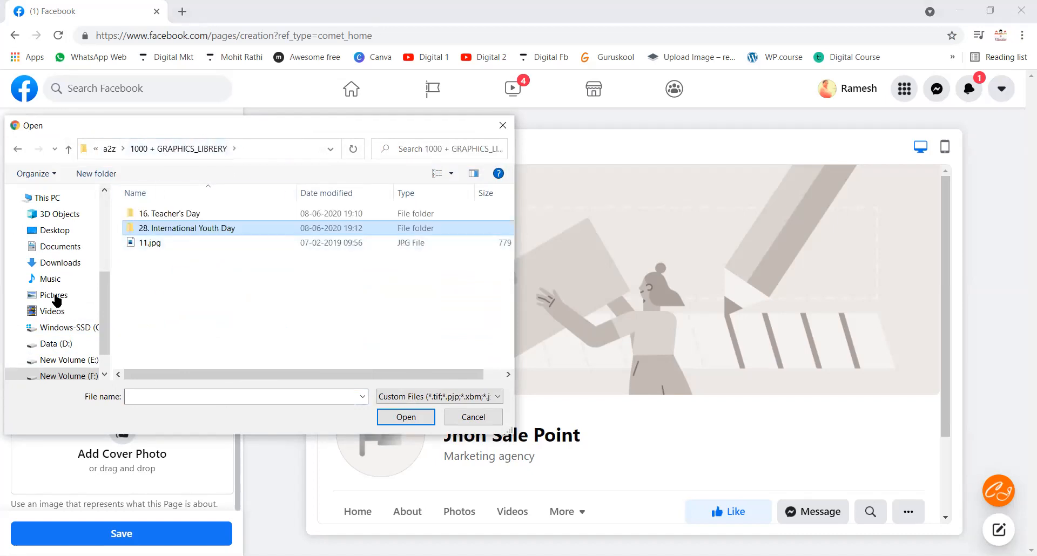
left_click(67, 263)
scroll(361, 295, "down", 3)
scroll(324, 311, "up", 3)
left_click(147, 225)
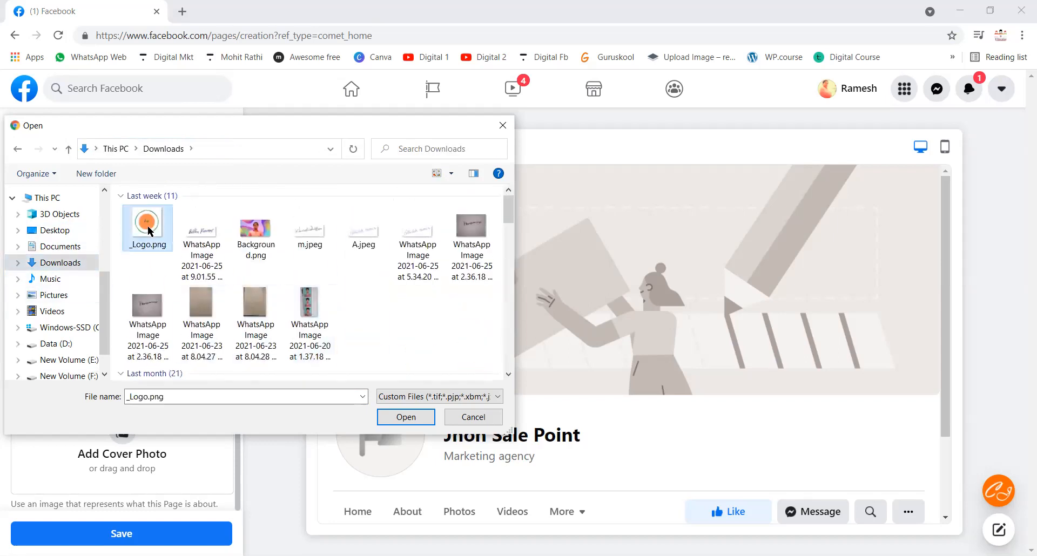
left_click(401, 417)
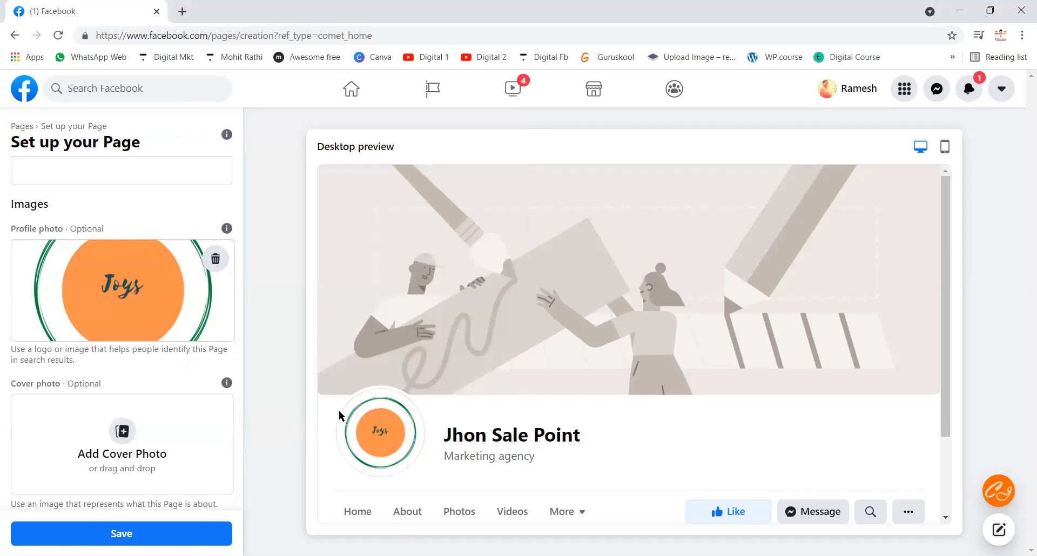
Add Background.png from Downloads as the cover photo and reposition it so the man's whole head is in frame
left_click(129, 458)
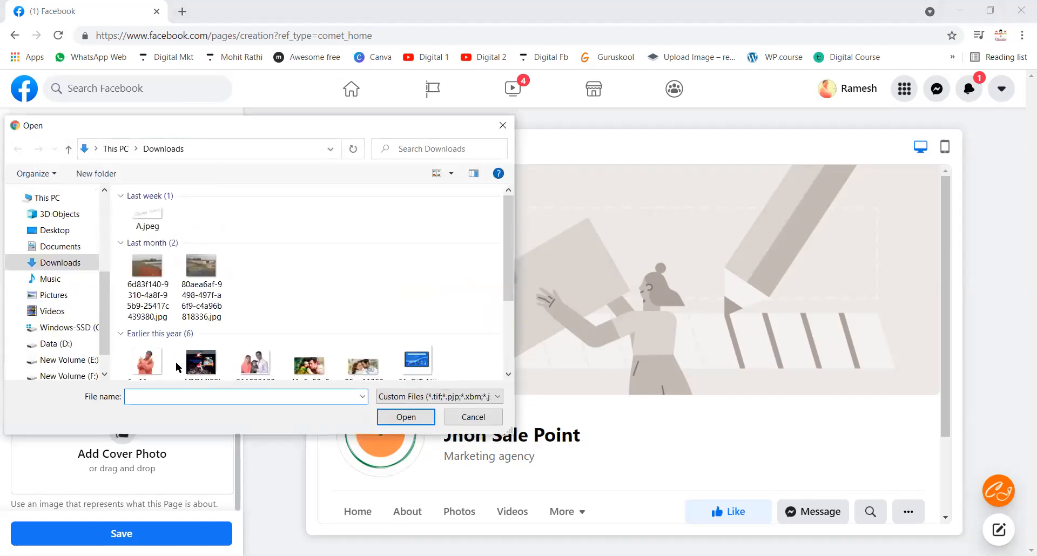
left_click(257, 236)
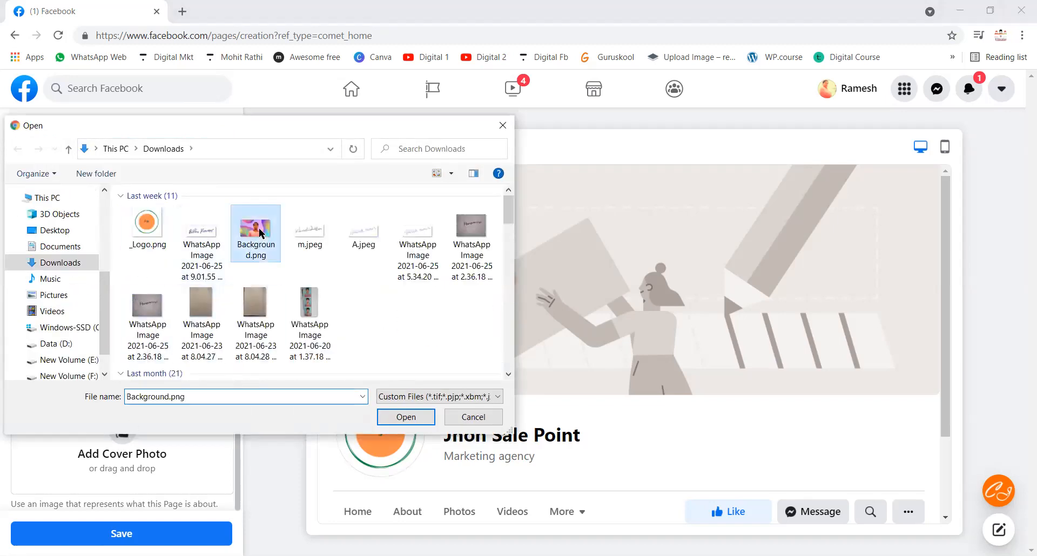
left_click(406, 415)
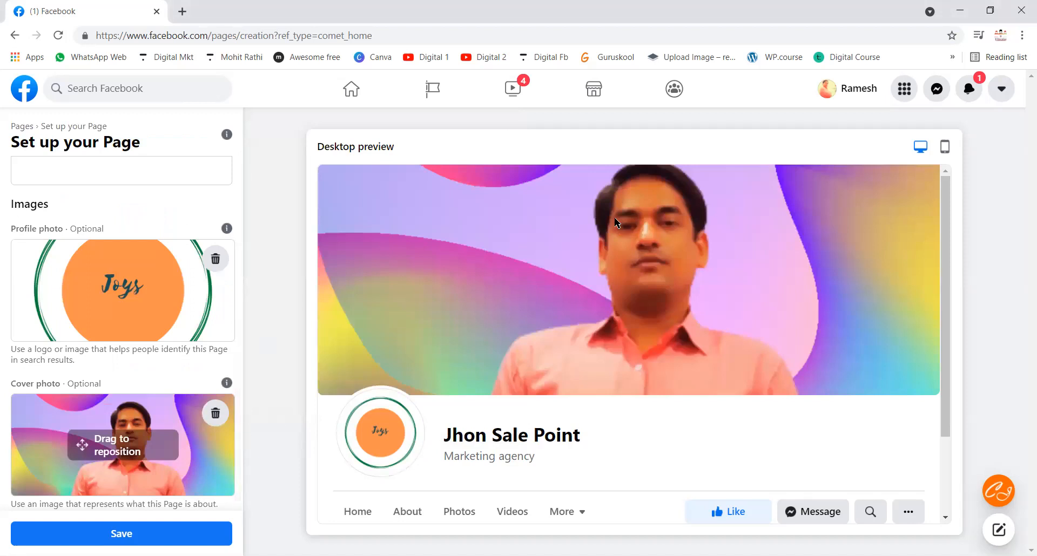
mouse_move(163, 434)
left_mouse_down()
mouse_move(157, 442)
mouse_move(151, 431)
left_mouse_up()
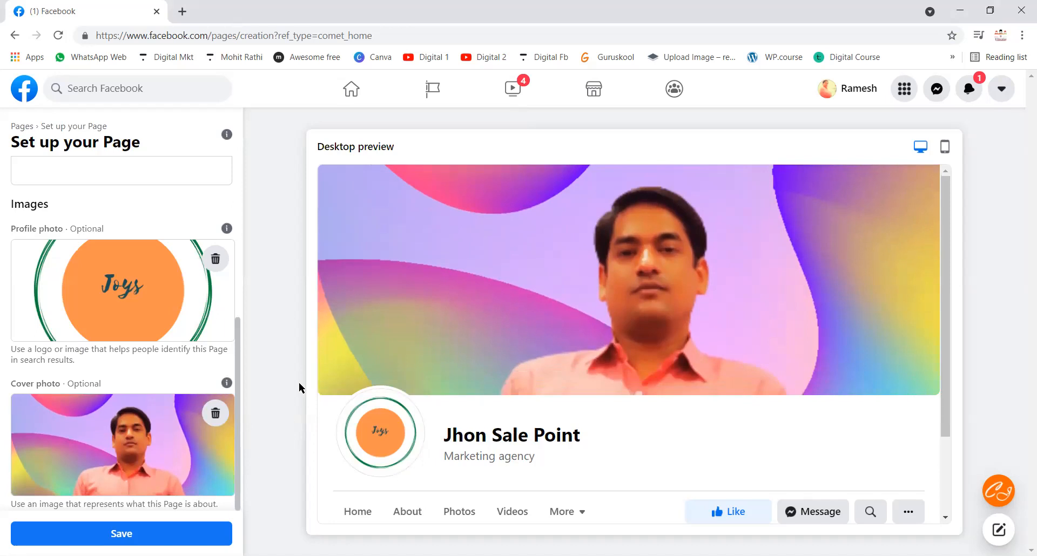
Save the Page setup and skip connecting the Page to WhatsApp
left_click(139, 535)
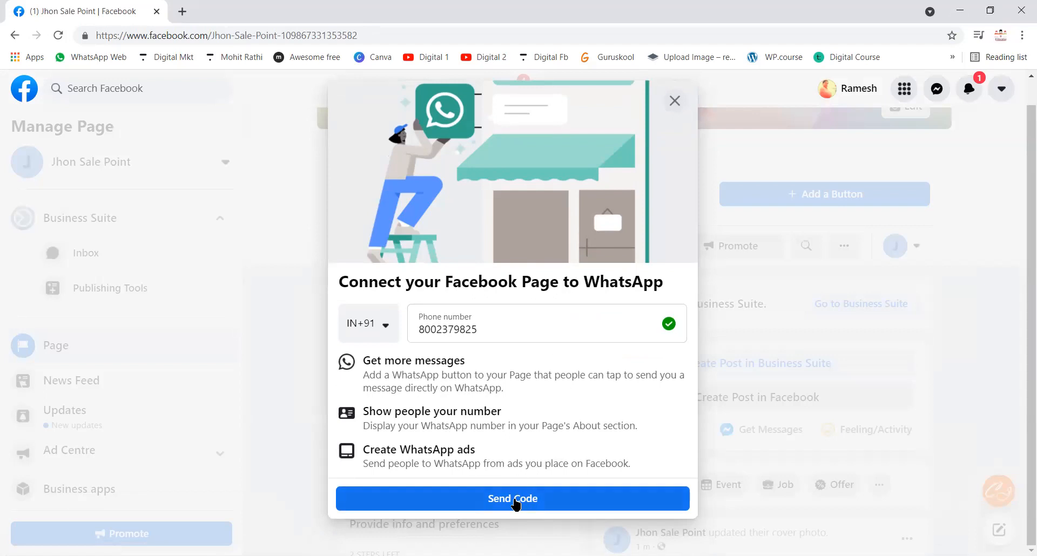
left_click(675, 101)
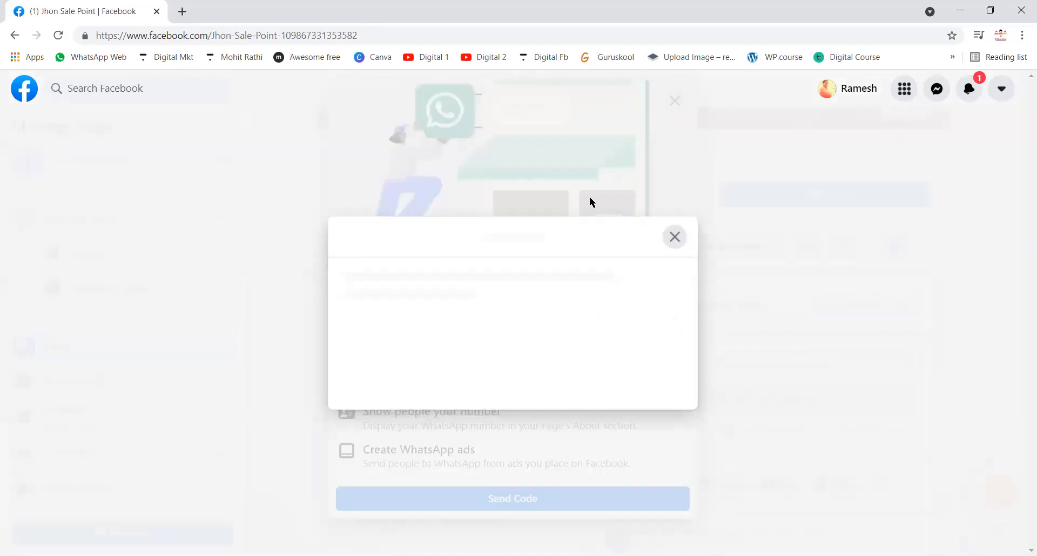
left_click(643, 390)
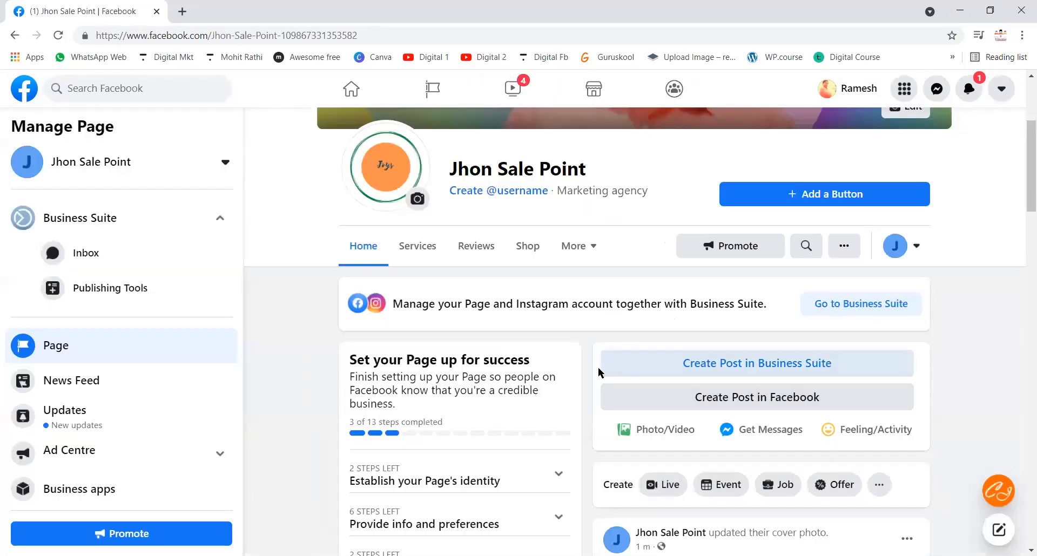
Look over the new Page from its cover photo to the friend invitations and page tips
scroll(490, 391, "down", 8)
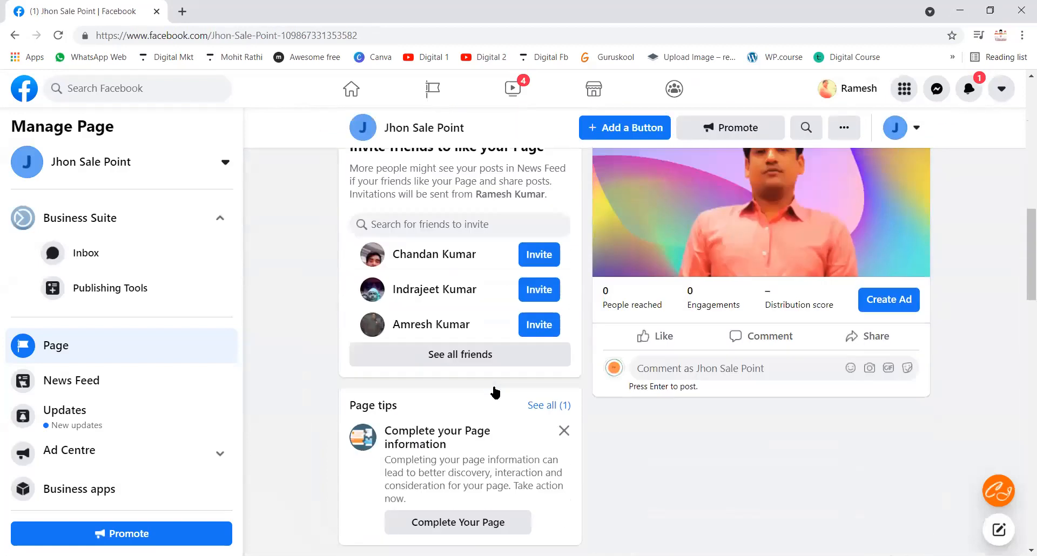
scroll(519, 403, "up", 10)
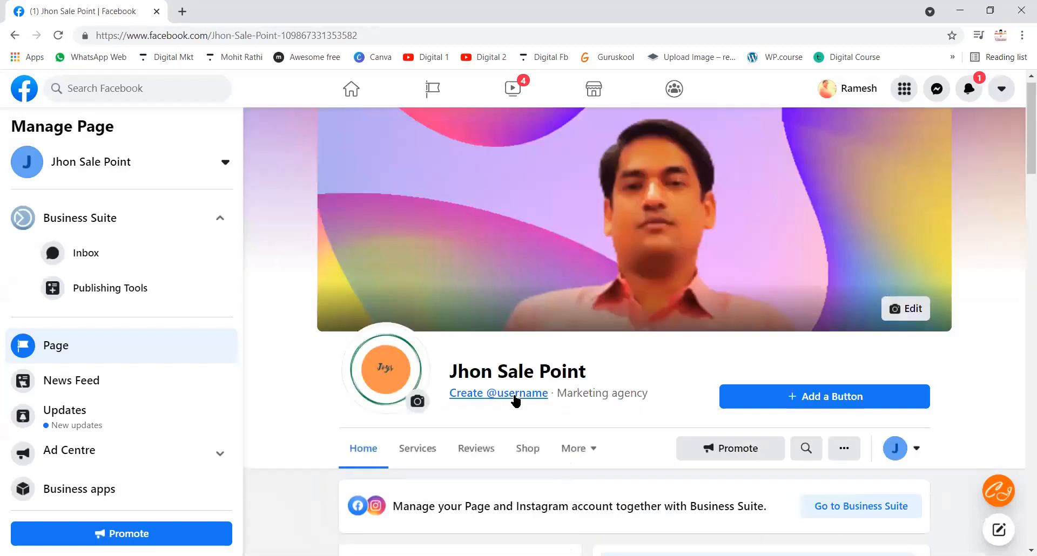
scroll(516, 401, "down", 3)
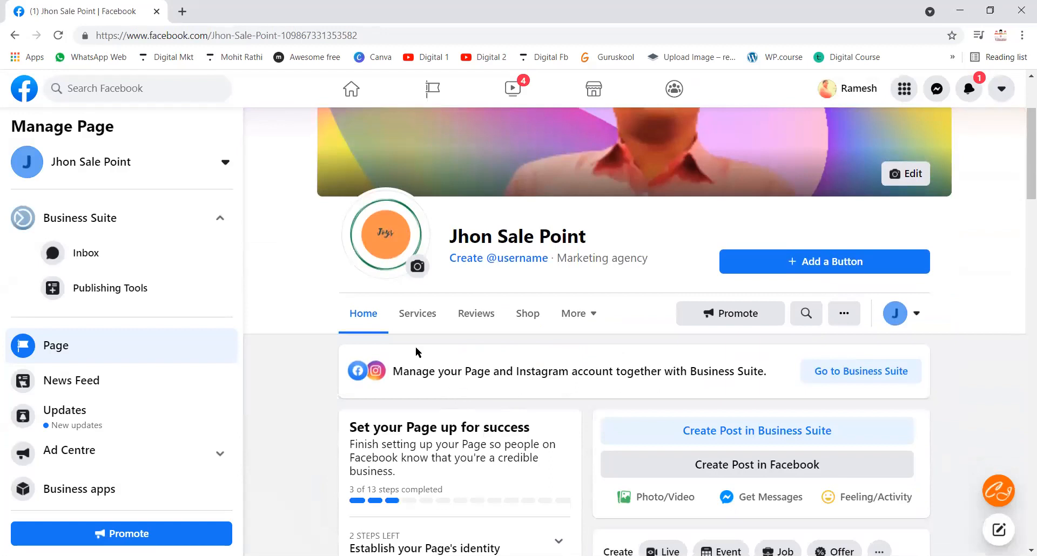
scroll(404, 398, "down", 6)
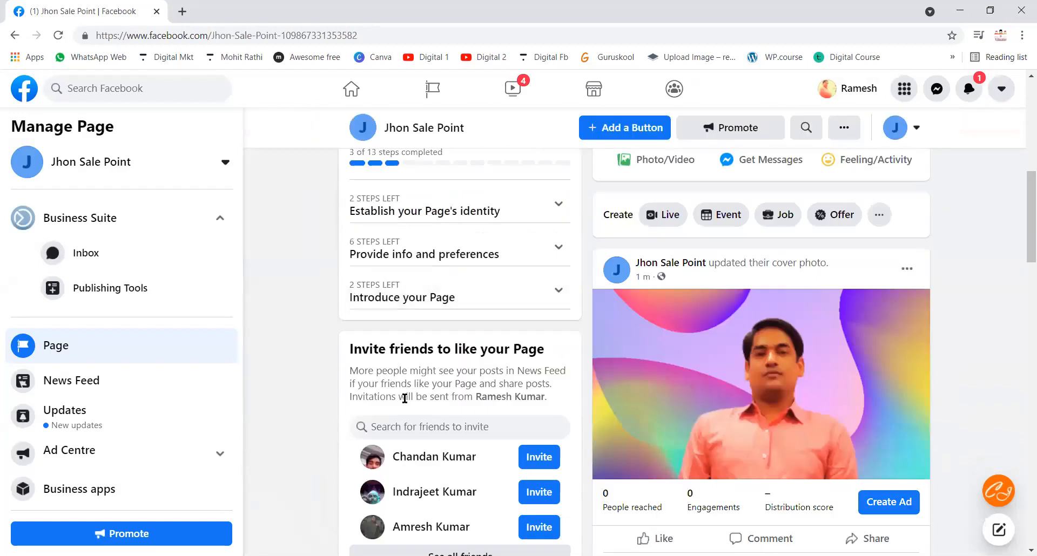
scroll(404, 398, "down", 5)
scroll(405, 398, "up", 8)
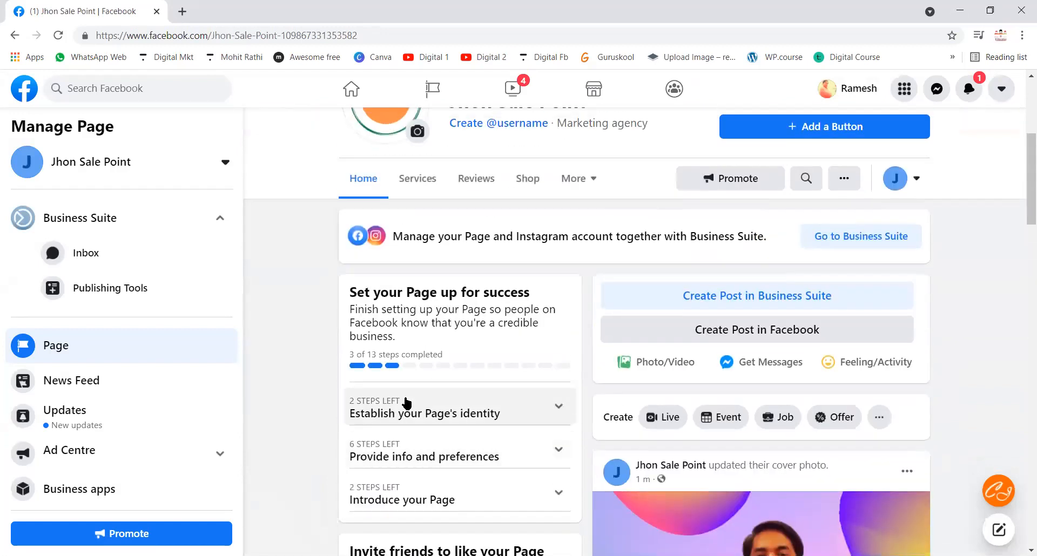
Expand the Establish your Page's identity section and examine its tasks and the overall setup progress
left_click(451, 411)
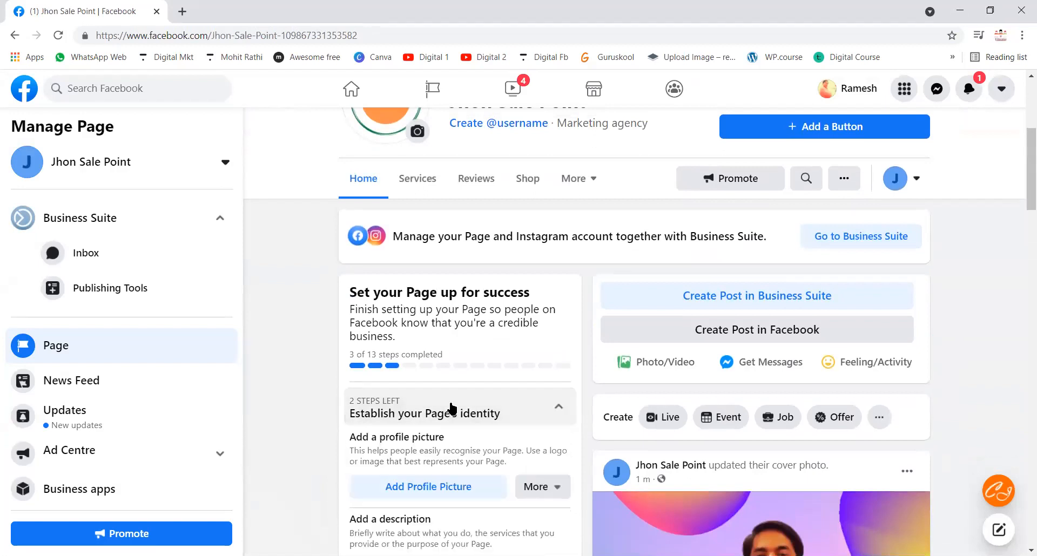
scroll(444, 414, "down", 3)
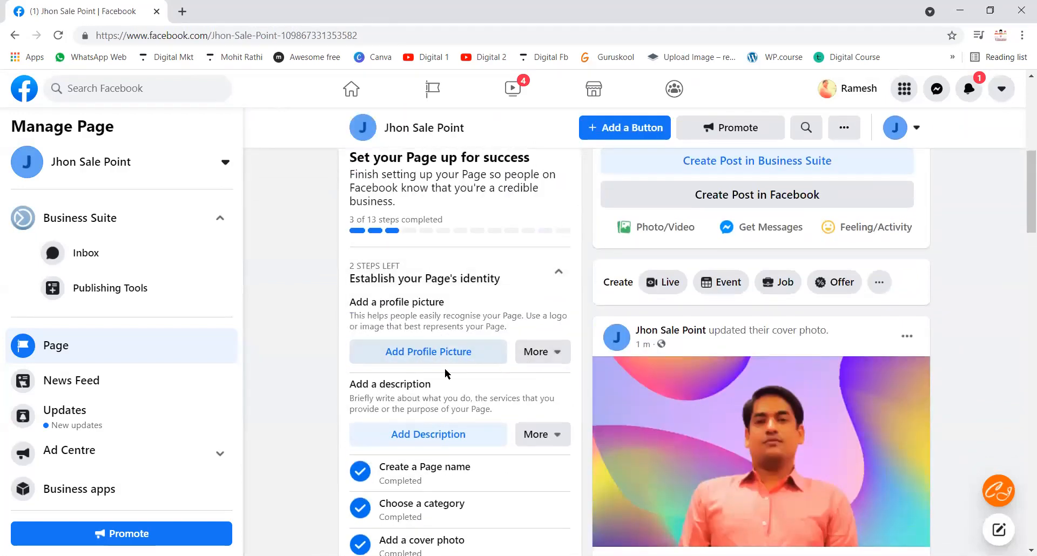
scroll(444, 377, "down", 2)
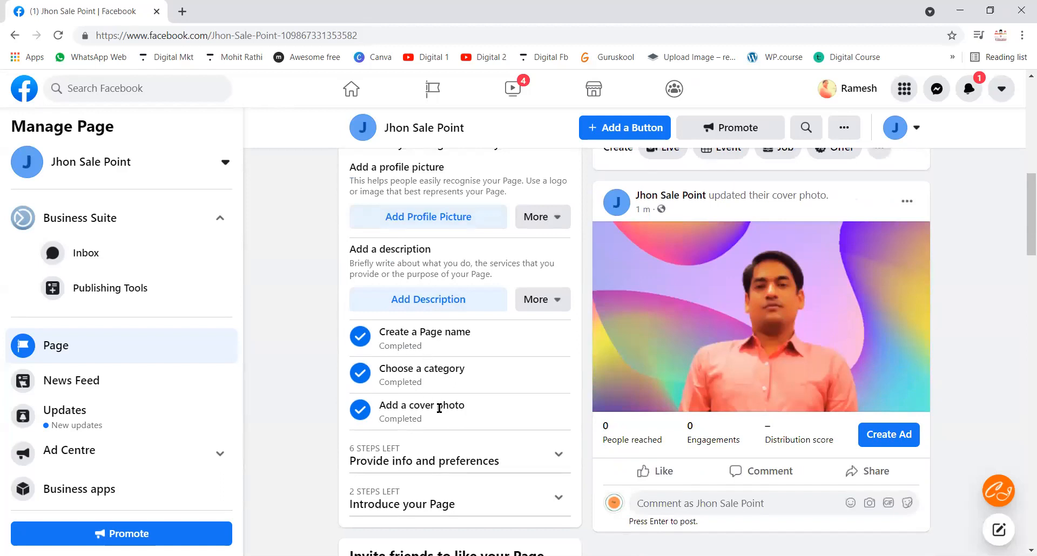
scroll(438, 410, "down", 1)
scroll(442, 413, "up", 3)
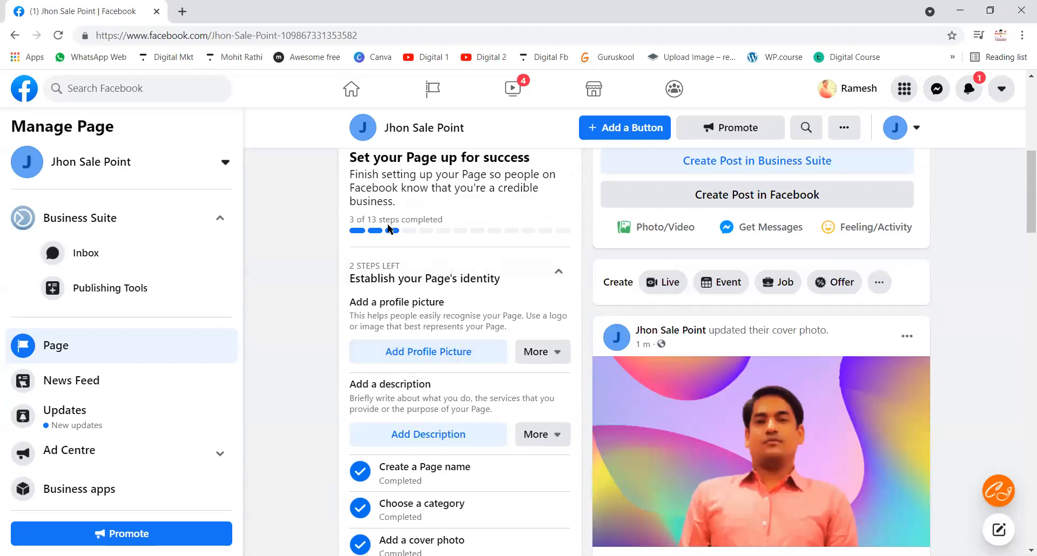
scroll(470, 347, "down", 2)
scroll(425, 304, "up", 4)
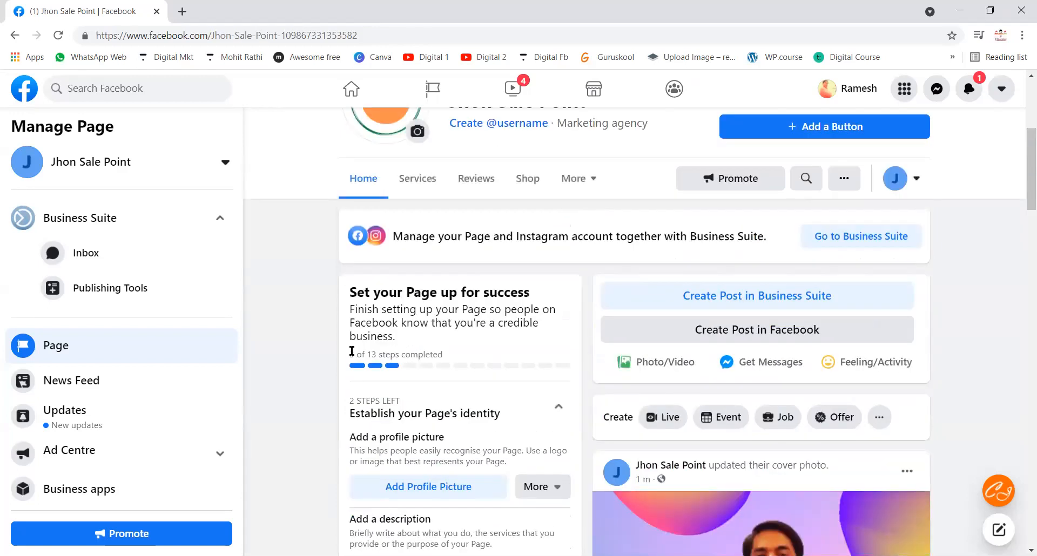
left_click_drag(350, 353, 459, 359)
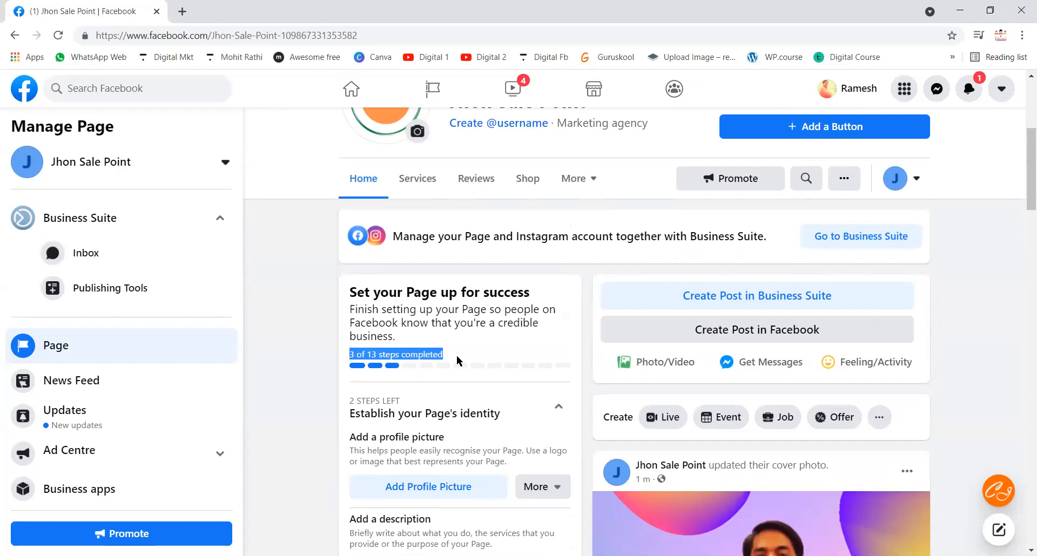
scroll(446, 372, "down", 4)
scroll(623, 426, "up", 4)
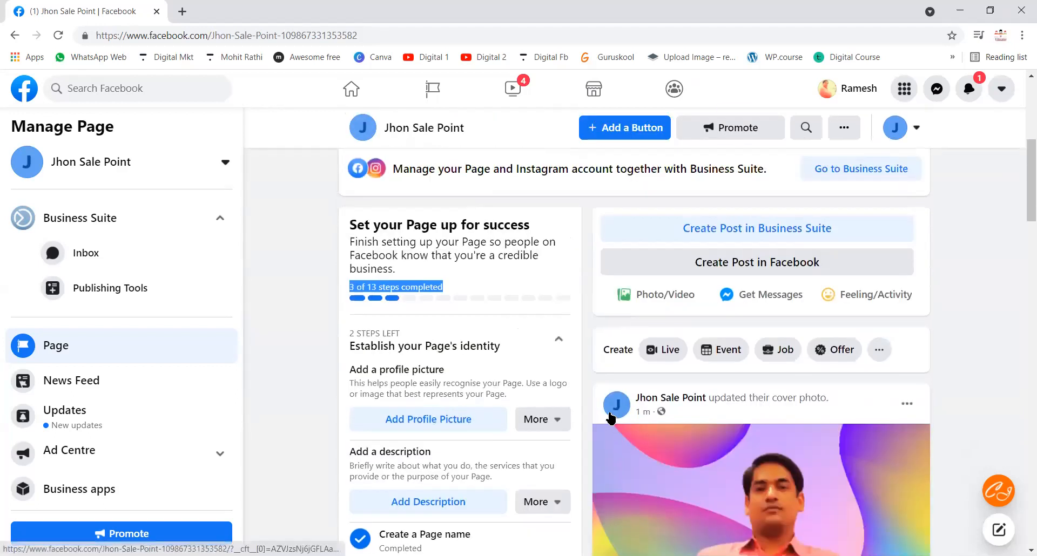
Check the remaining setup sections of the Page, then review its cover photo, profile picture and name
scroll(609, 417, "down", 6)
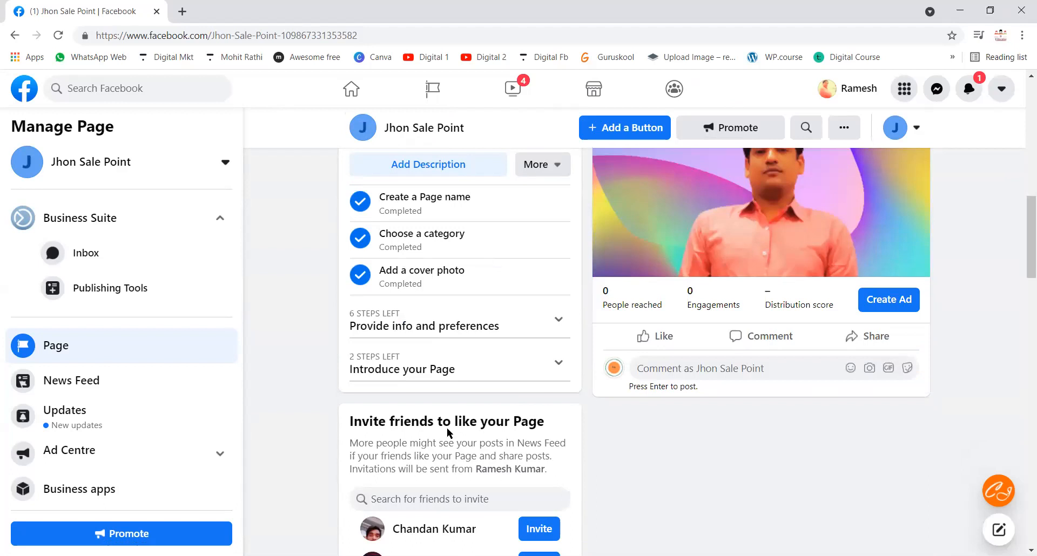
scroll(448, 432, "down", 1)
scroll(448, 435, "up", 2)
scroll(448, 432, "up", 10)
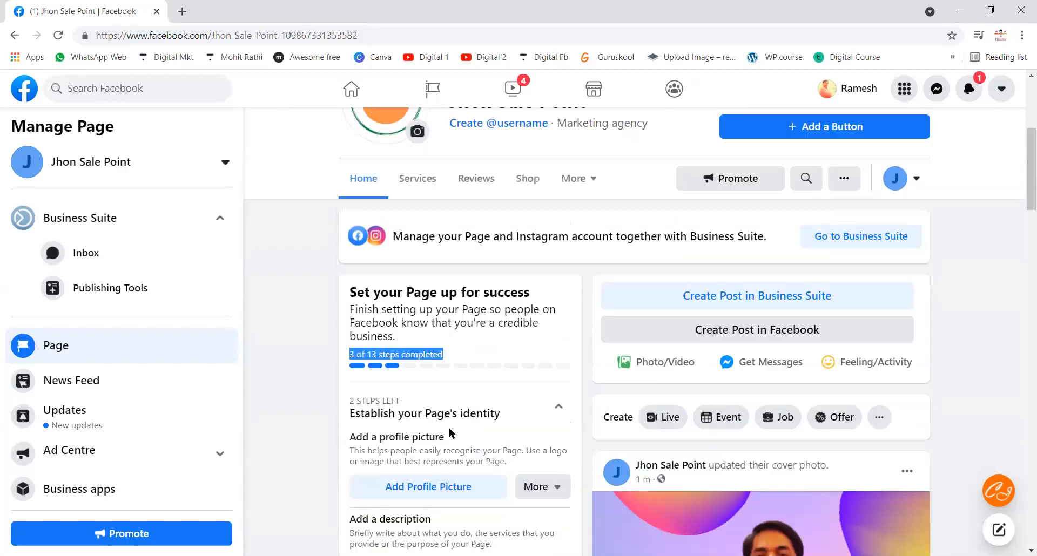
scroll(596, 320, "up", 2)
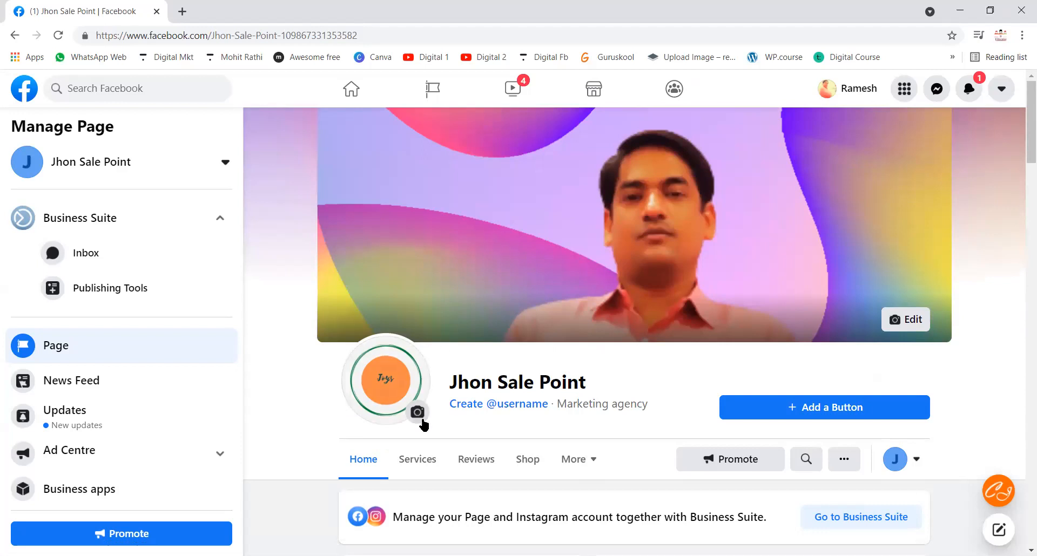
Read the notice on managing the Page and Instagram account together, then review the identity checklist again
scroll(435, 414, "down", 3)
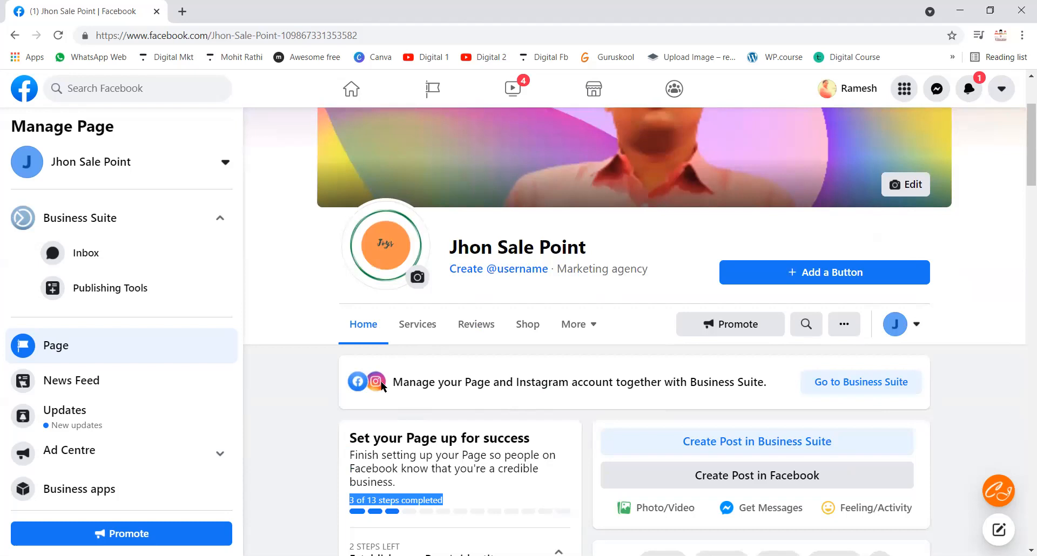
scroll(381, 385, "down", 3)
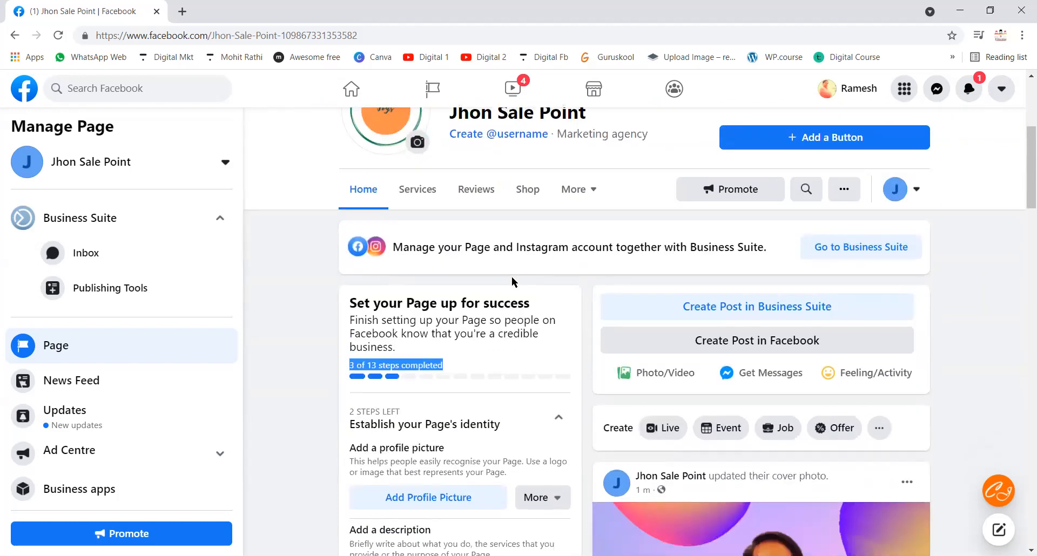
left_click_drag(574, 247, 514, 249)
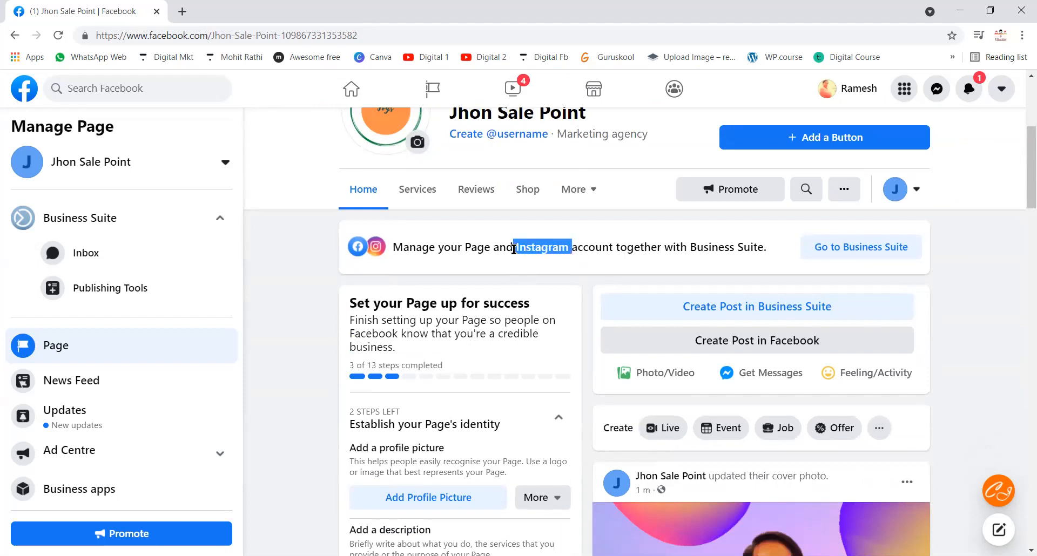
left_click_drag(409, 248, 569, 249)
scroll(488, 385, "down", 11)
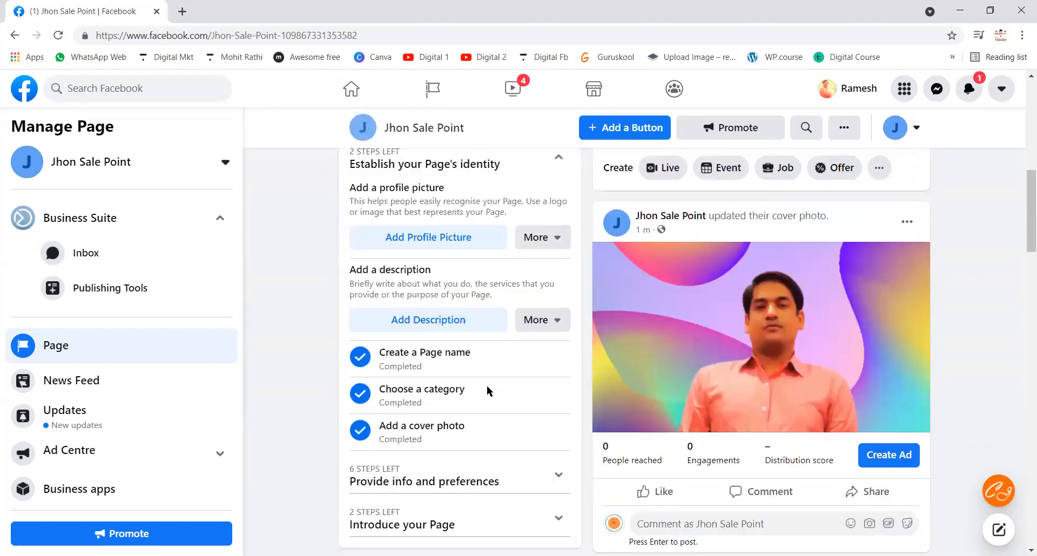
Look over the friend invitations, Page tips and Create ad sections of the Page, then return to its cover photo
scroll(430, 405, "down", 4)
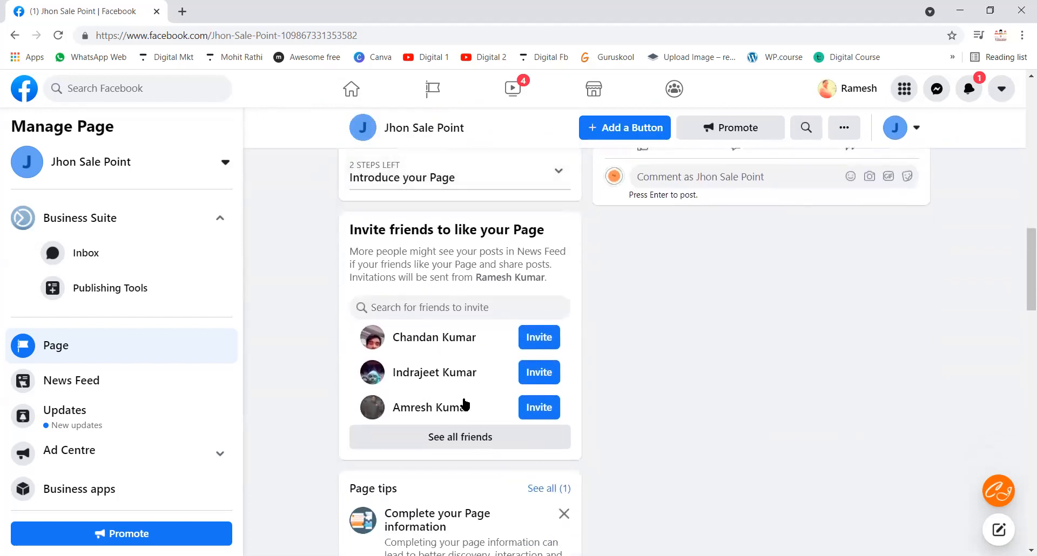
scroll(588, 404, "up", 1)
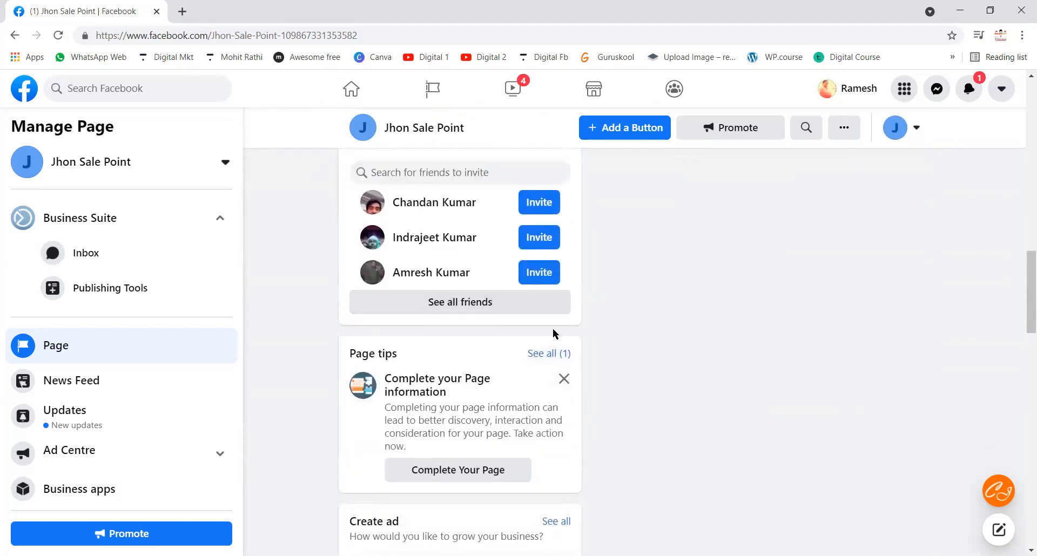
scroll(460, 419, "down", 3)
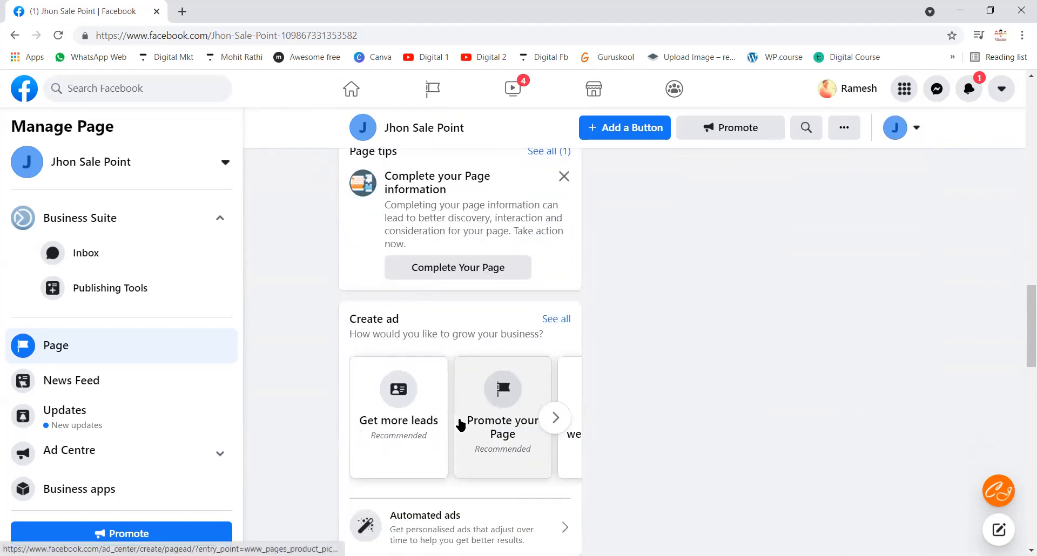
scroll(666, 306, "up", 10)
scroll(681, 303, "up", 5)
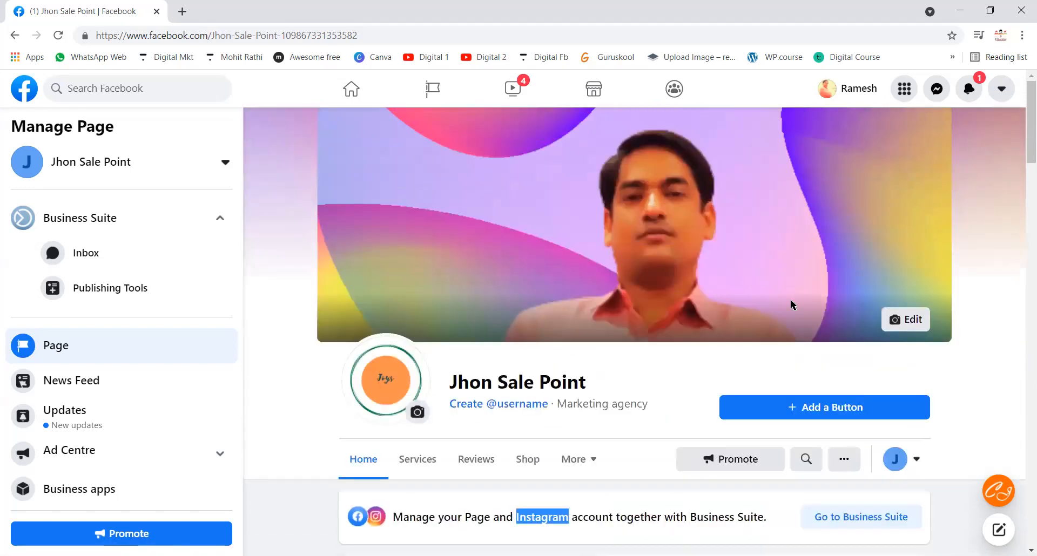
Check the options for interacting as the Page or the personal profile, then review the setup checklist and post creation options
left_click(897, 460)
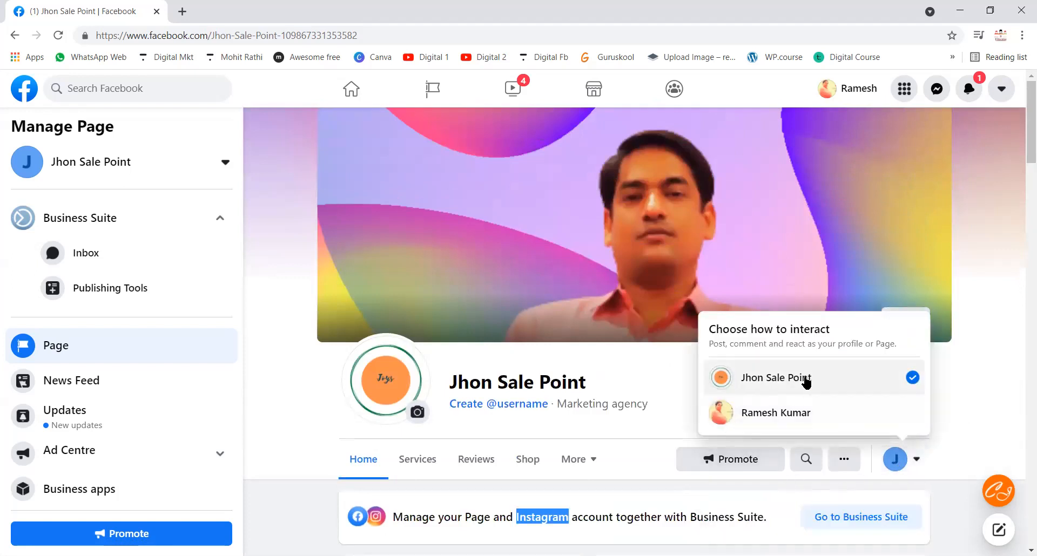
left_click(972, 381)
scroll(708, 398, "down", 3)
scroll(707, 400, "down", 10)
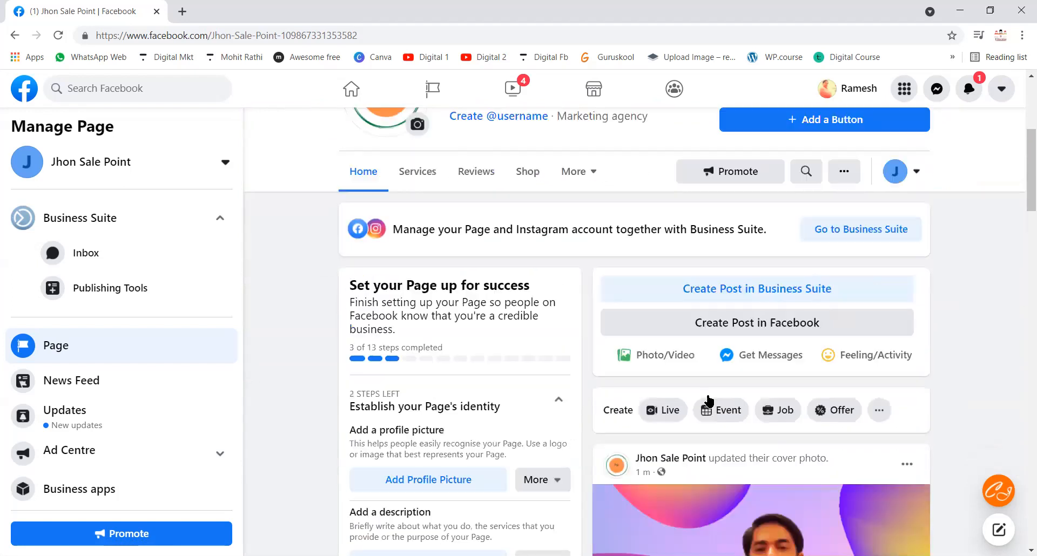
scroll(481, 318, "up", 6)
scroll(481, 318, "up", 1)
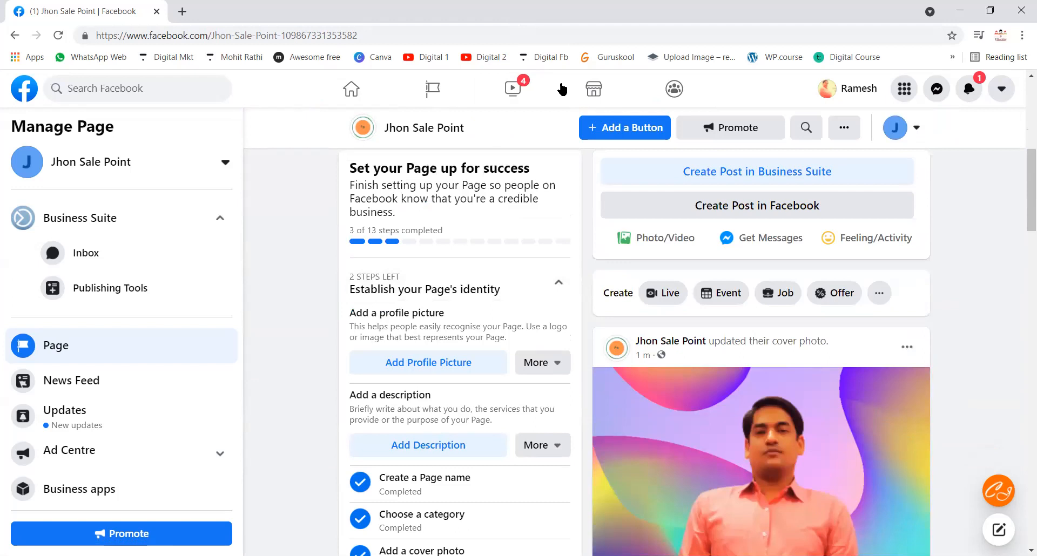
scroll(494, 481, "up", 5)
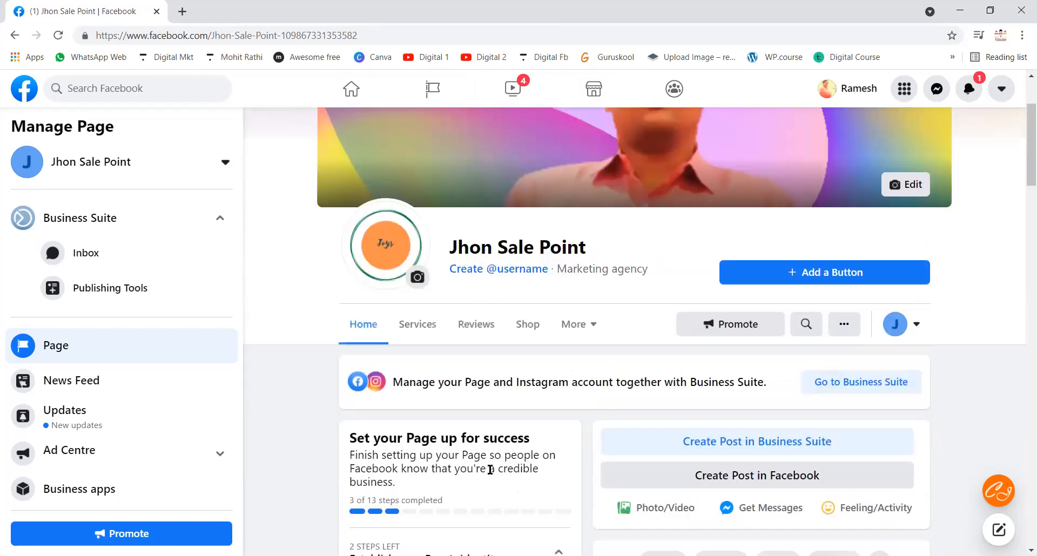
scroll(489, 470, "up", 3)
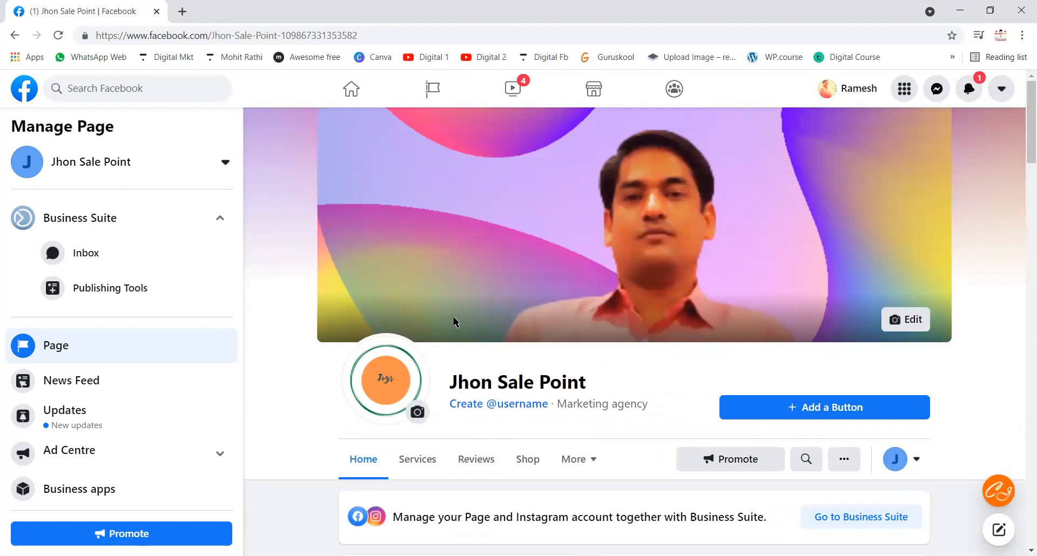
Review the remaining Page sections, from ad creation through the About details to the photos and Page transparency
scroll(453, 323, "down", 15)
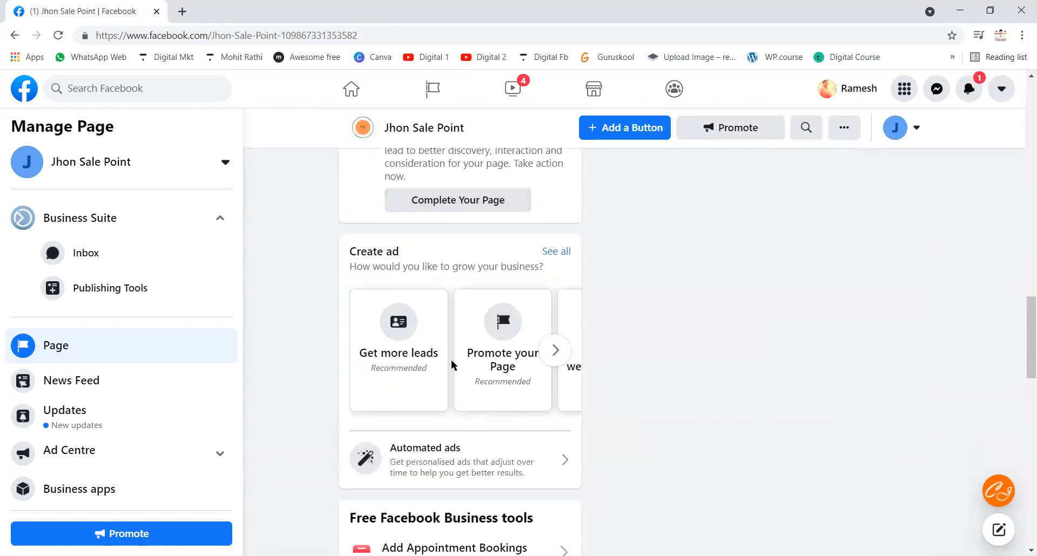
scroll(452, 365, "down", 6)
scroll(454, 365, "down", 5)
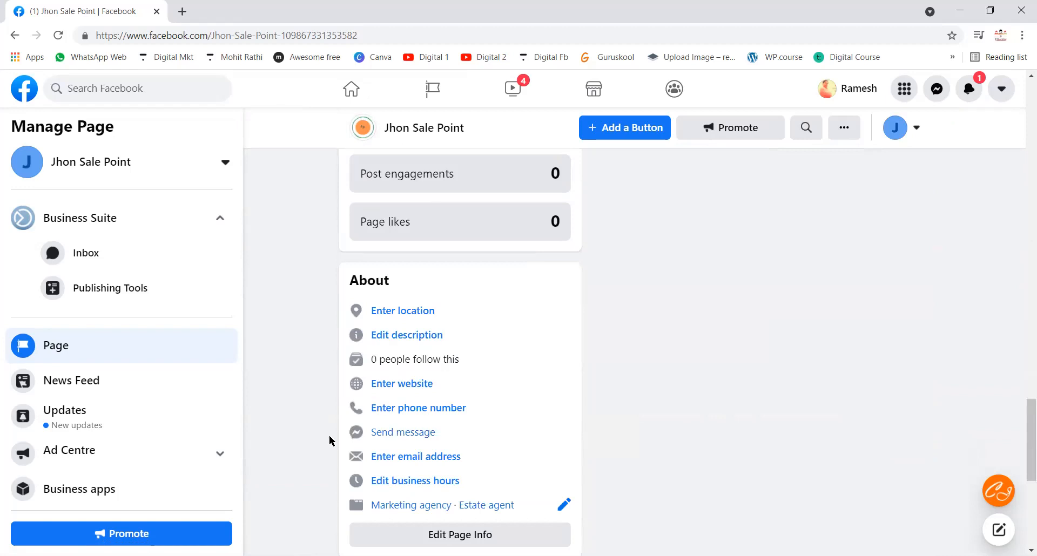
scroll(280, 448, "down", 7)
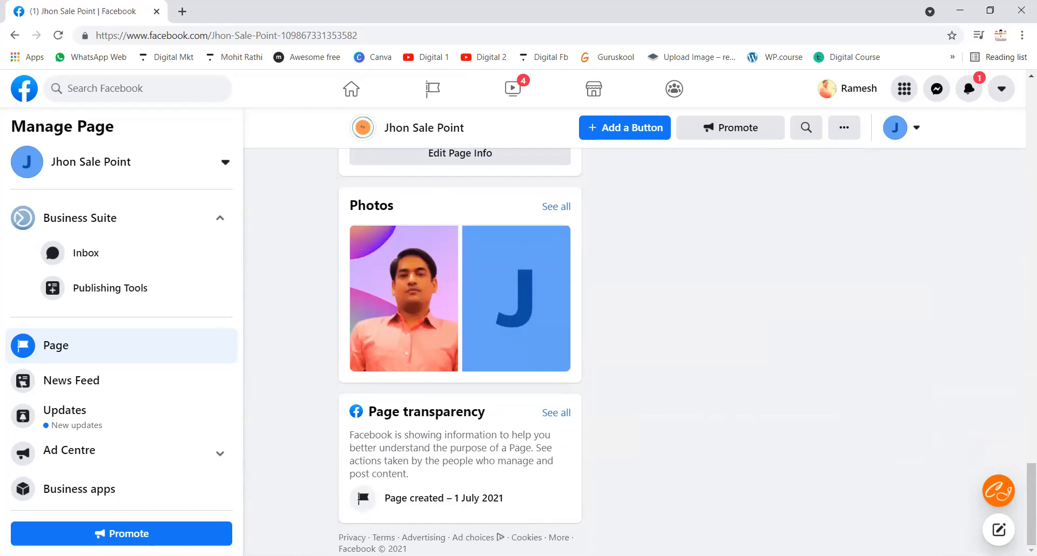
Switch to the whiteboard, clear its old id and page diagram, and draw three tall red rectangles side by side
left_click(507, 110)
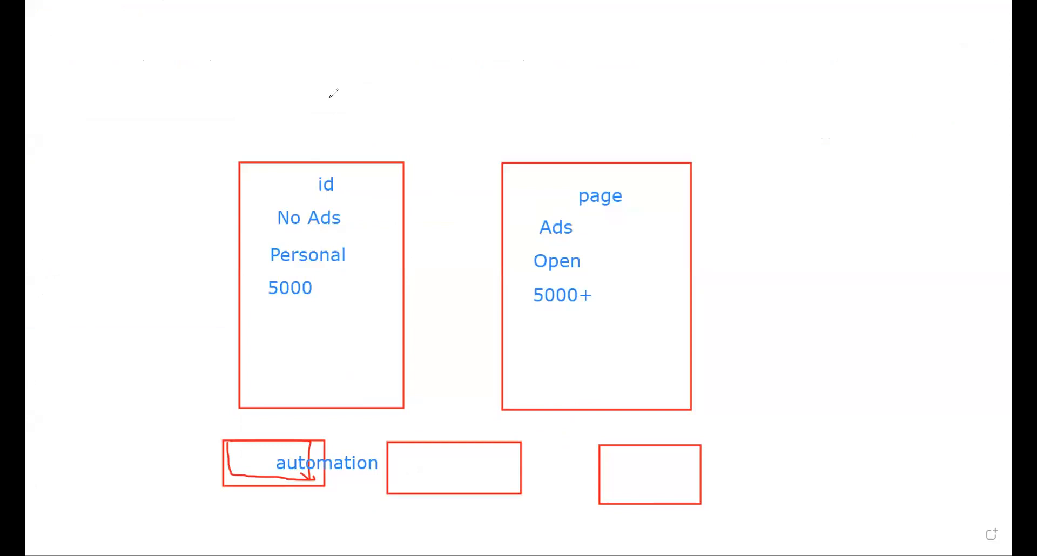
mouse_move(335, 183)
left_mouse_down()
mouse_move(289, 276)
mouse_move(336, 178)
mouse_move(541, 174)
mouse_move(548, 295)
mouse_move(590, 194)
mouse_move(666, 456)
mouse_move(472, 457)
mouse_move(440, 436)
mouse_move(264, 433)
mouse_move(273, 471)
mouse_move(278, 431)
mouse_move(403, 241)
left_mouse_up()
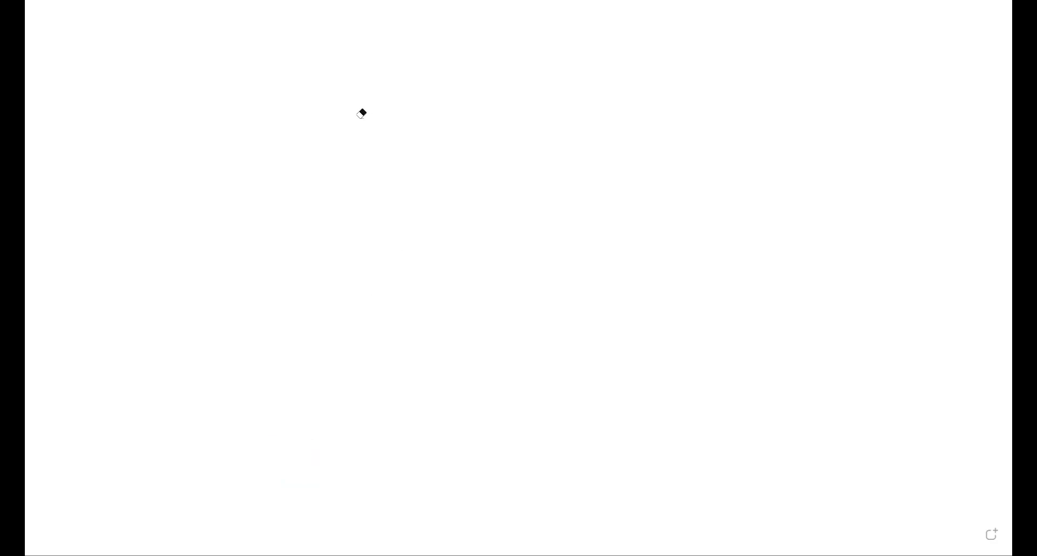
left_click(378, 29)
left_click_drag(268, 164, 395, 405)
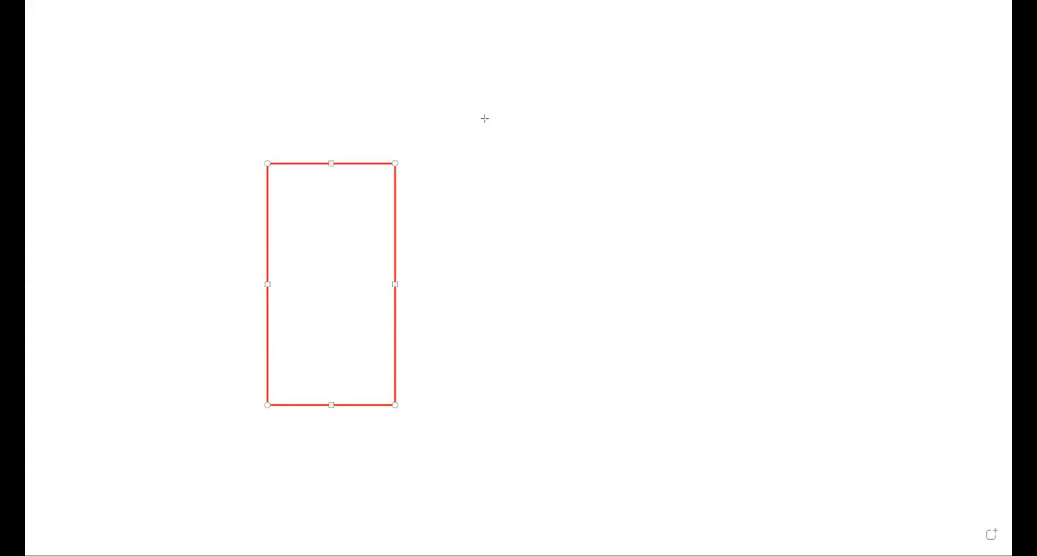
left_click_drag(444, 161, 584, 408)
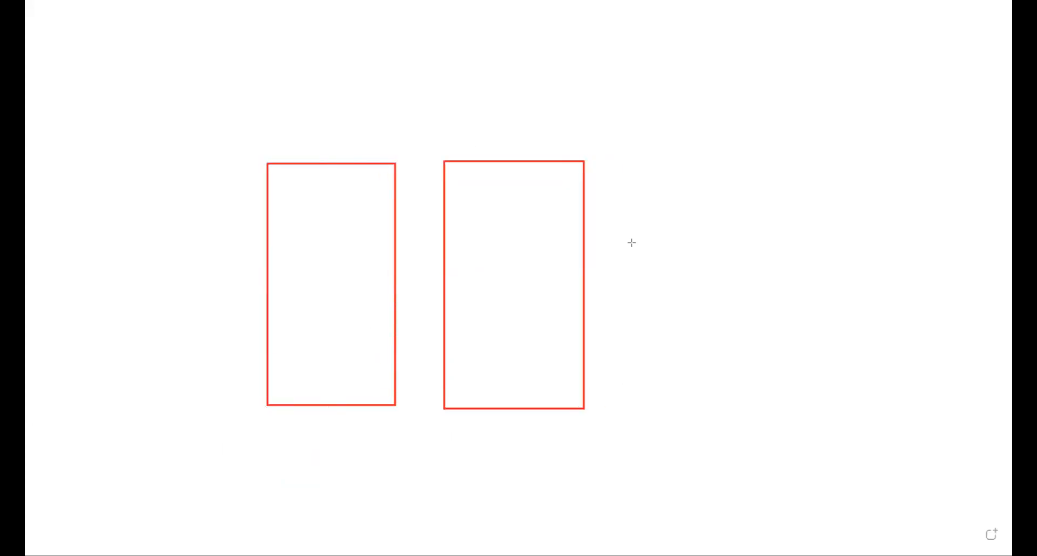
left_click_drag(628, 161, 757, 406)
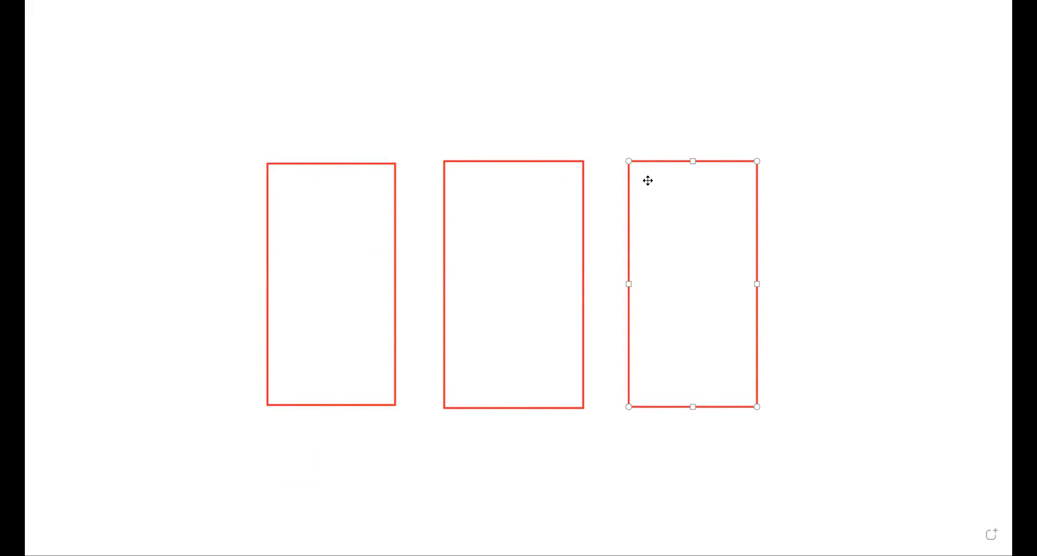
key("Escape")
Write "leads" near the top of the first rectangle and "location" below it
left_click(325, 181)
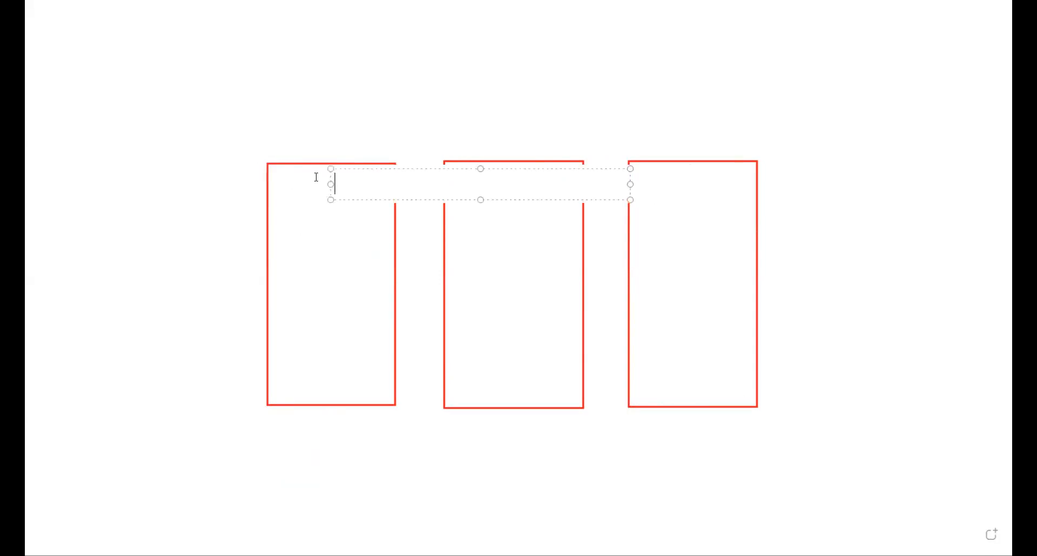
type("leads")
key("Escape")
left_click(356, 179)
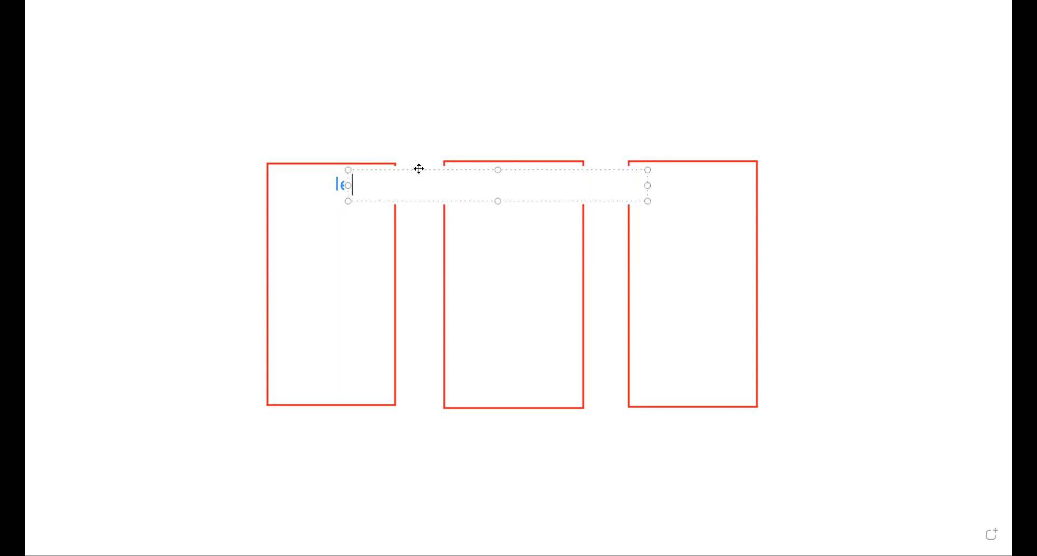
left_click(337, 221)
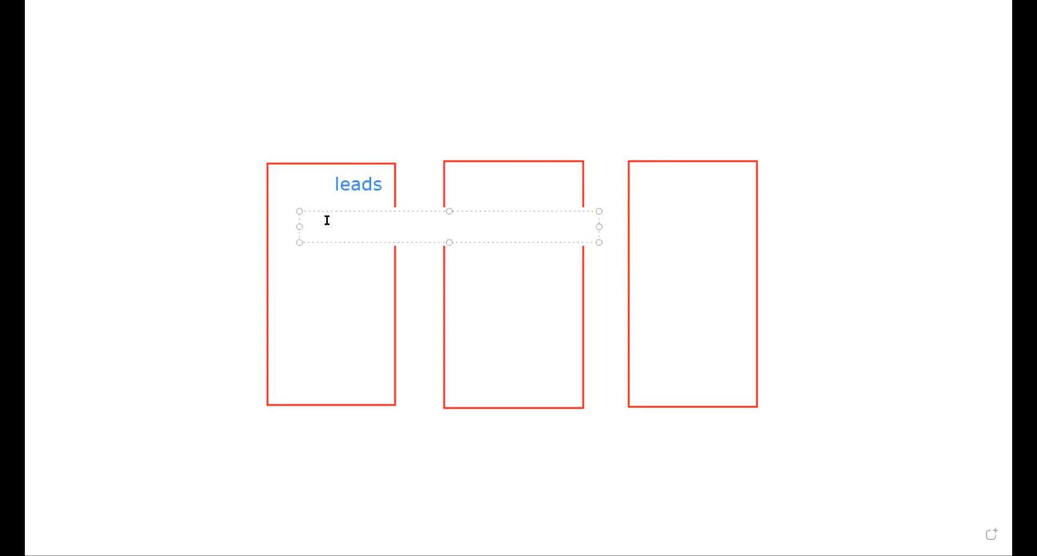
type("location")
Place a new text box under "location" in the first rectangle
left_click(329, 267)
left_click(359, 261)
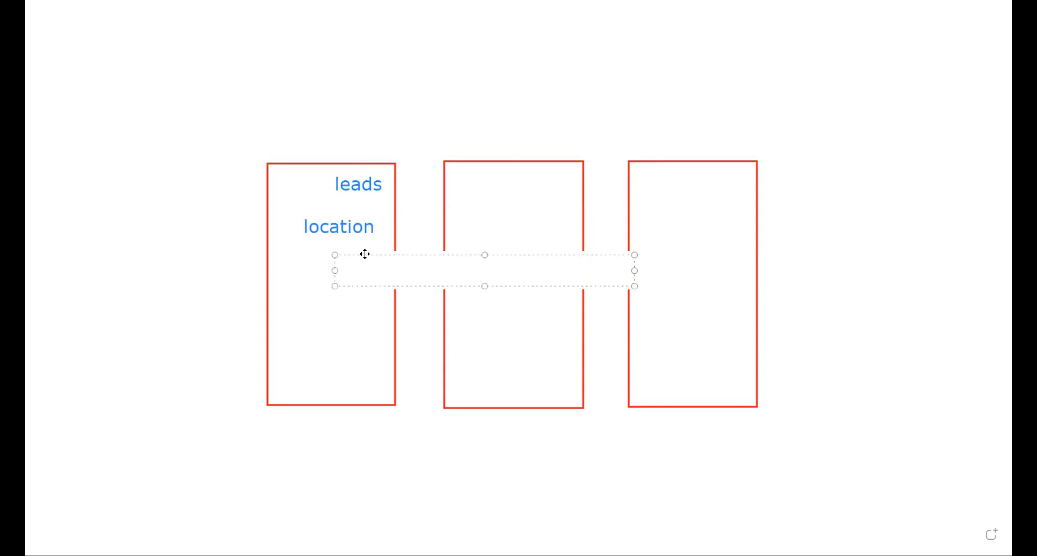
left_click_drag(365, 254, 327, 246)
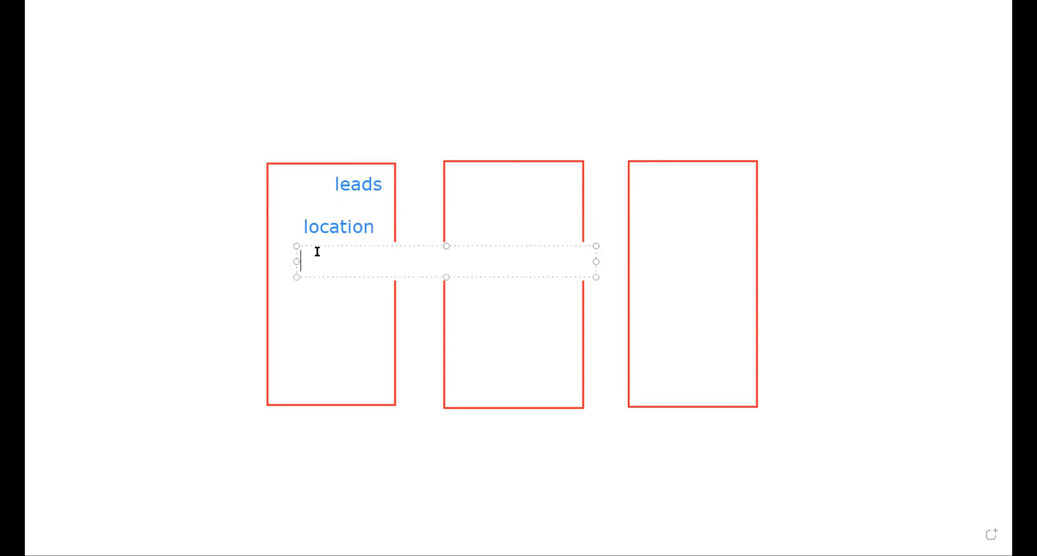